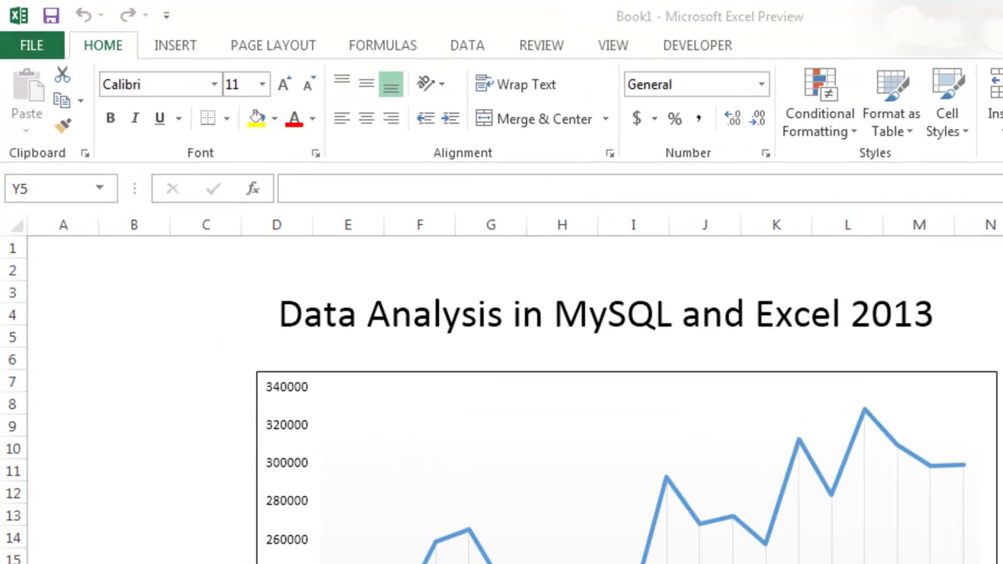
- Create a data connection to the sqlbook orders table through the sql-excel ODBC DSN
{"action": "left_click", "coordinate": [468, 47]}
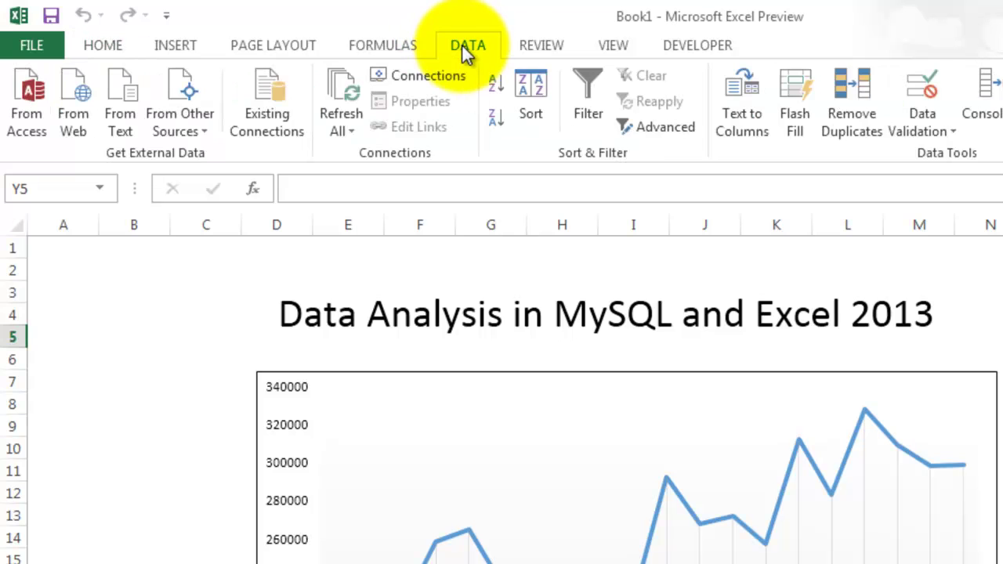
{"action": "left_click", "coordinate": [197, 121]}
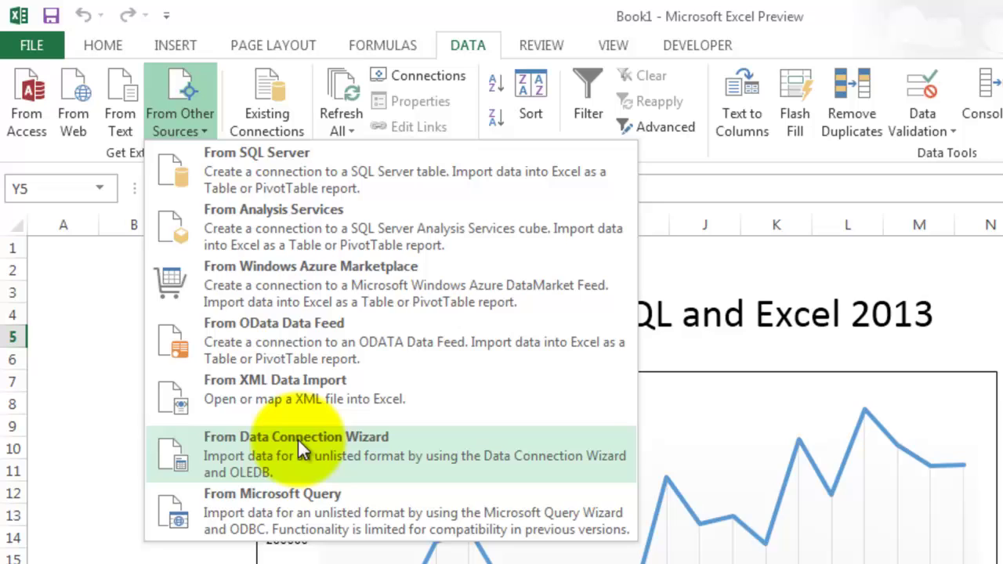
{"action": "left_click", "coordinate": [300, 440]}
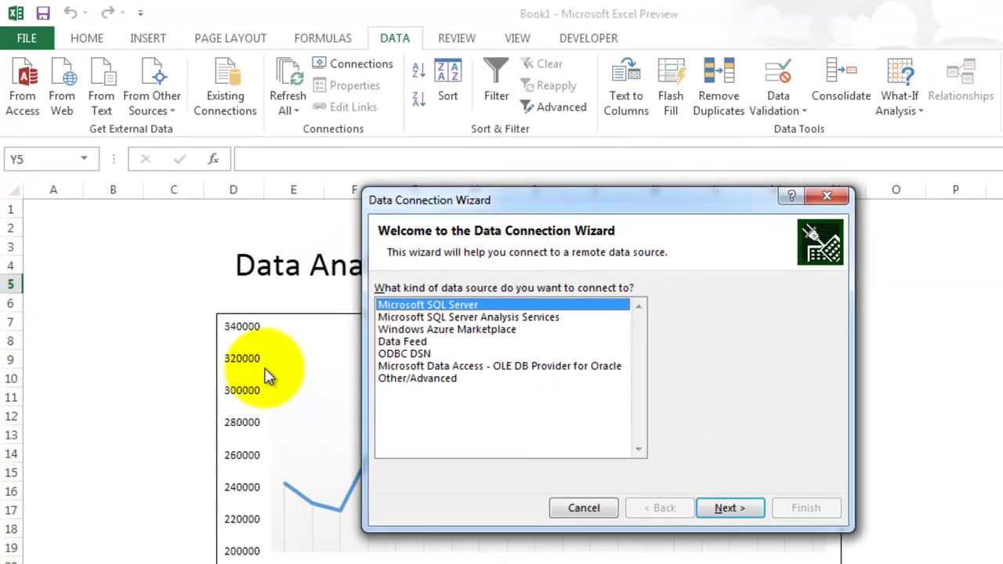
{"action": "left_click", "coordinate": [415, 353]}
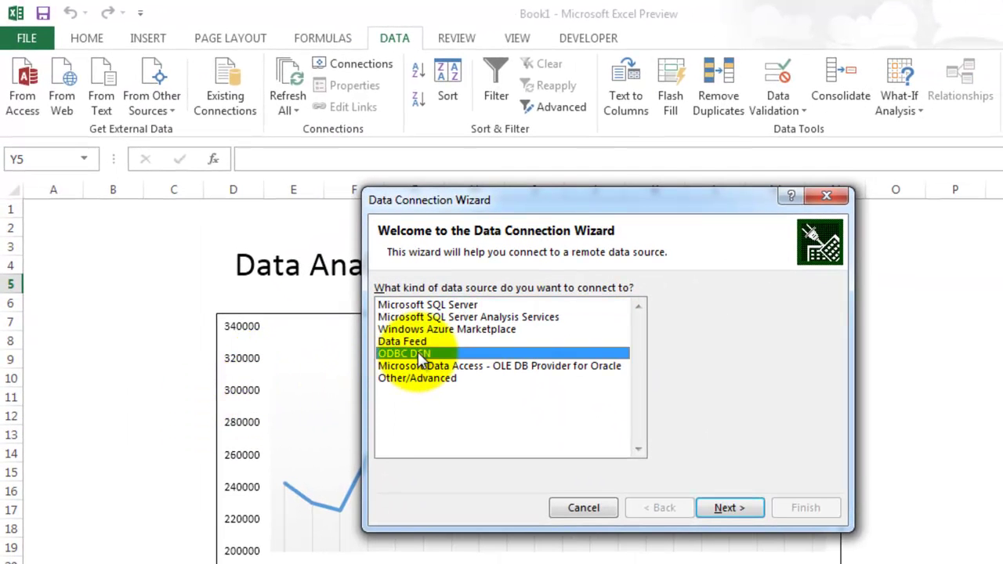
{"action": "left_click", "coordinate": [740, 509]}
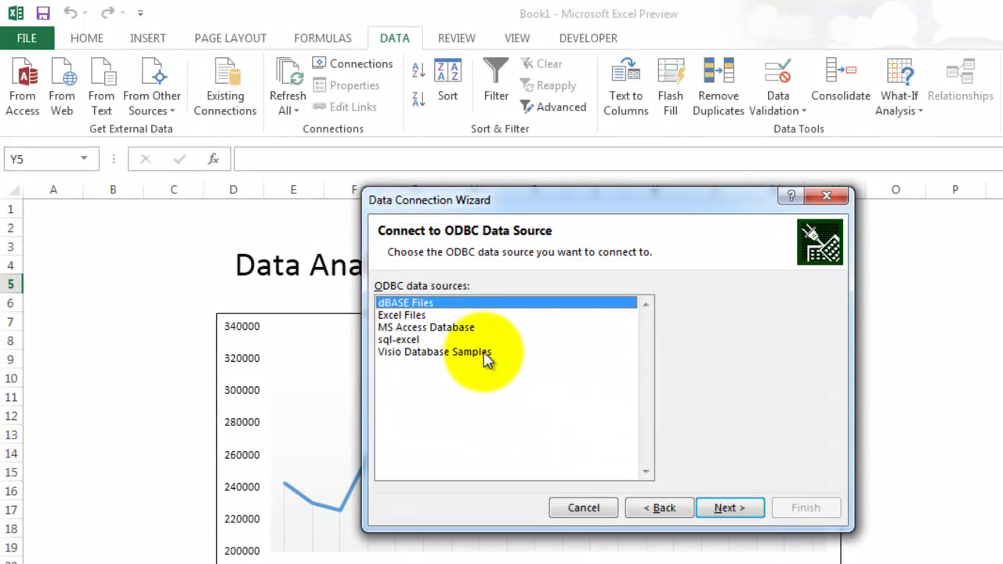
{"action": "left_click", "coordinate": [423, 340]}
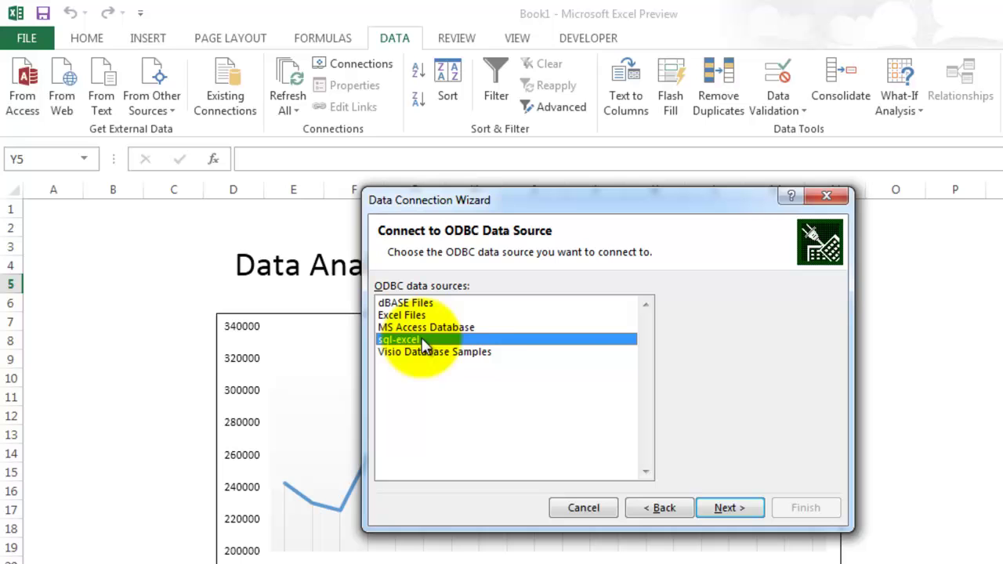
{"action": "left_click", "coordinate": [723, 509]}
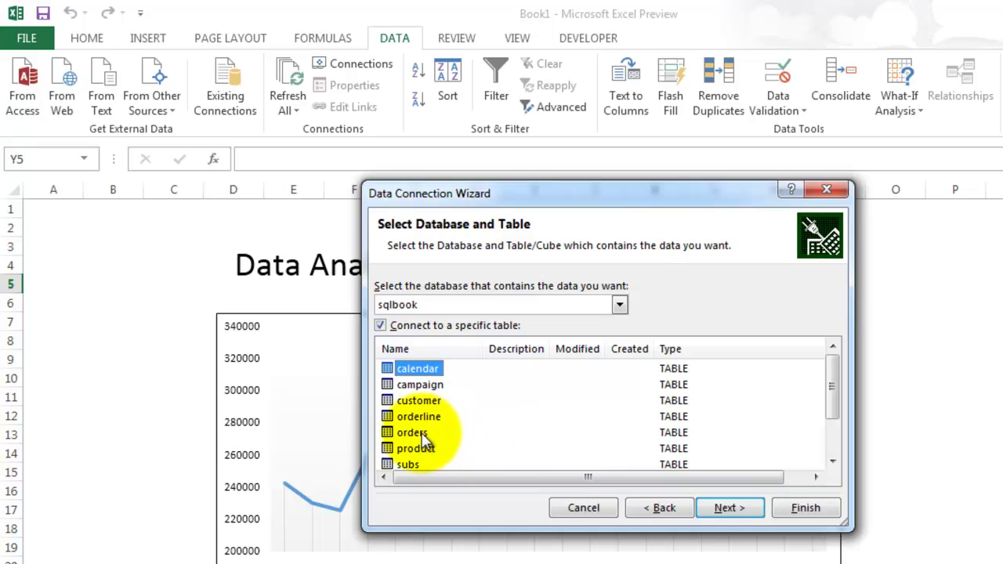
{"action": "left_click", "coordinate": [413, 432]}
{"action": "left_click", "coordinate": [747, 505]}
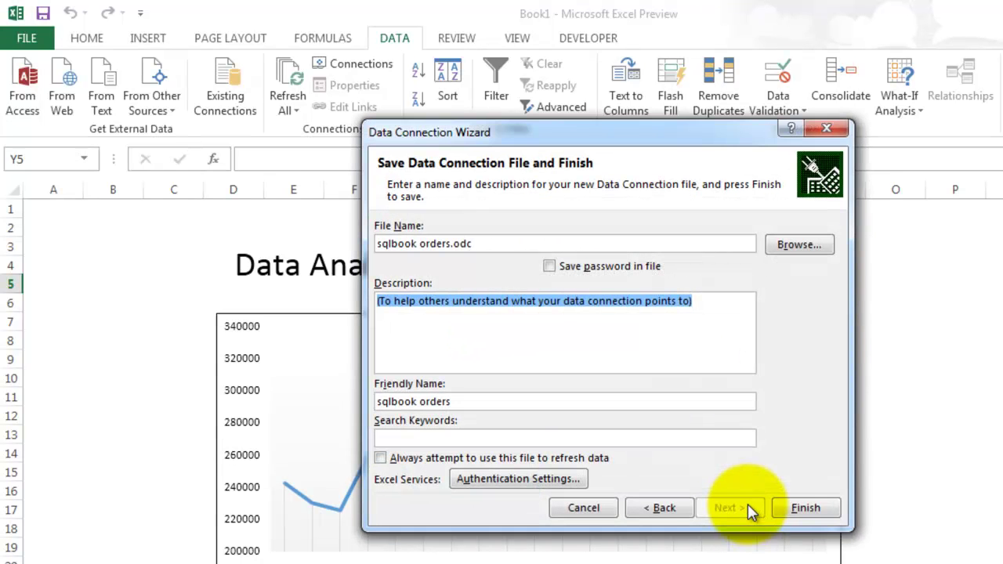
{"action": "left_click", "coordinate": [774, 508]}
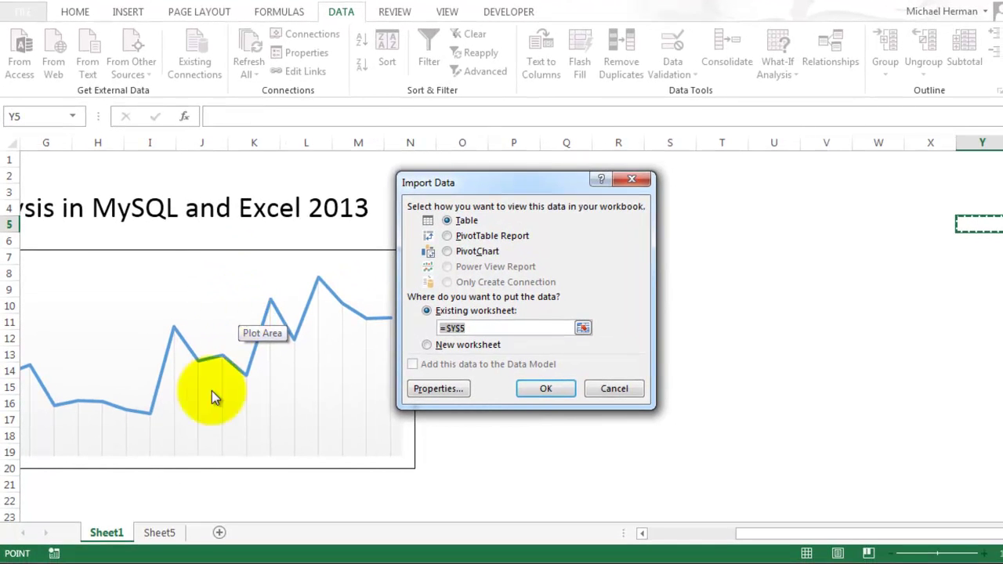
- Import the sqlbook orders data as a table at cell A1 of Sheet5
{"action": "left_click", "coordinate": [177, 526]}
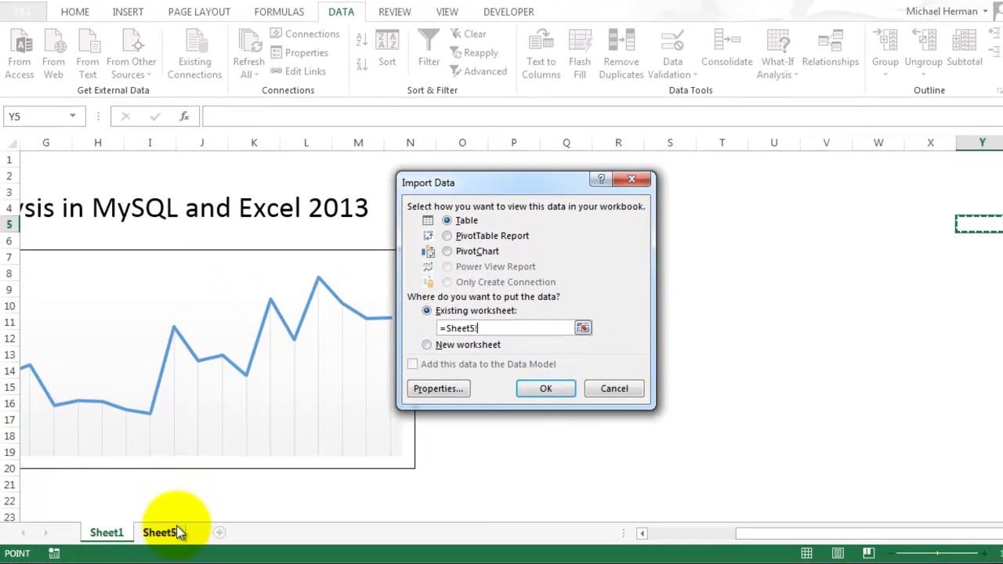
{"action": "left_click", "coordinate": [36, 162]}
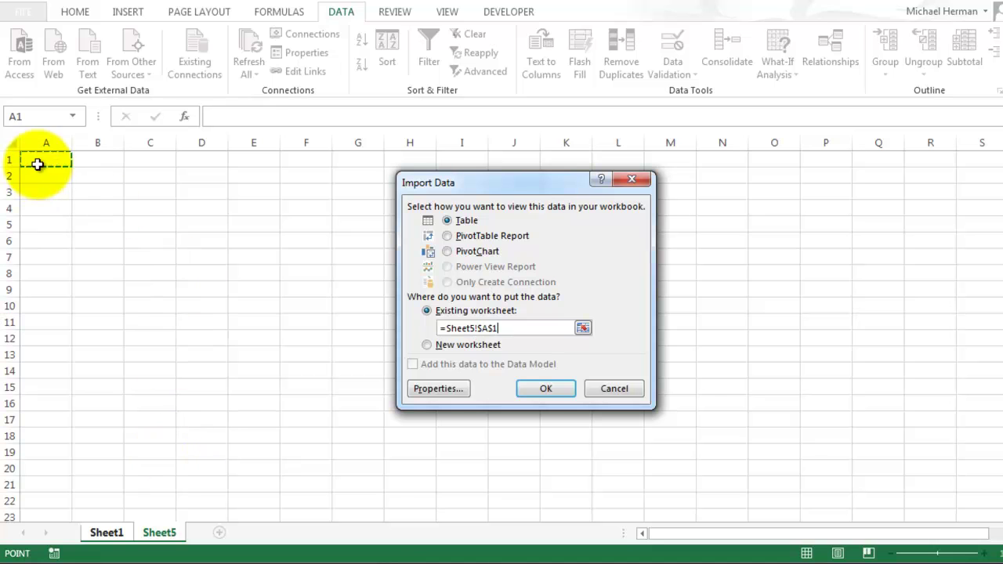
{"action": "left_click", "coordinate": [545, 400]}
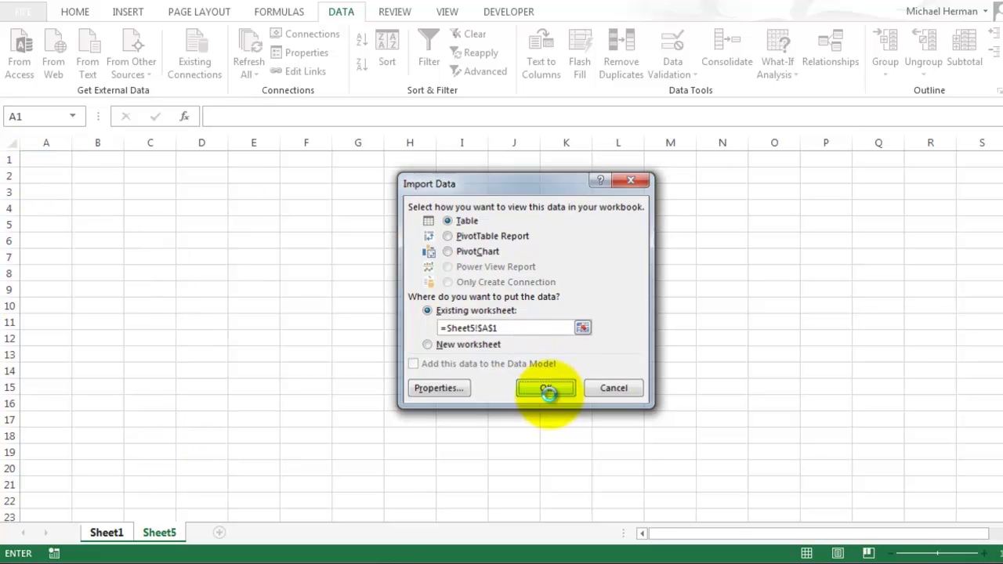
{"action": "left_click", "coordinate": [147, 534]}
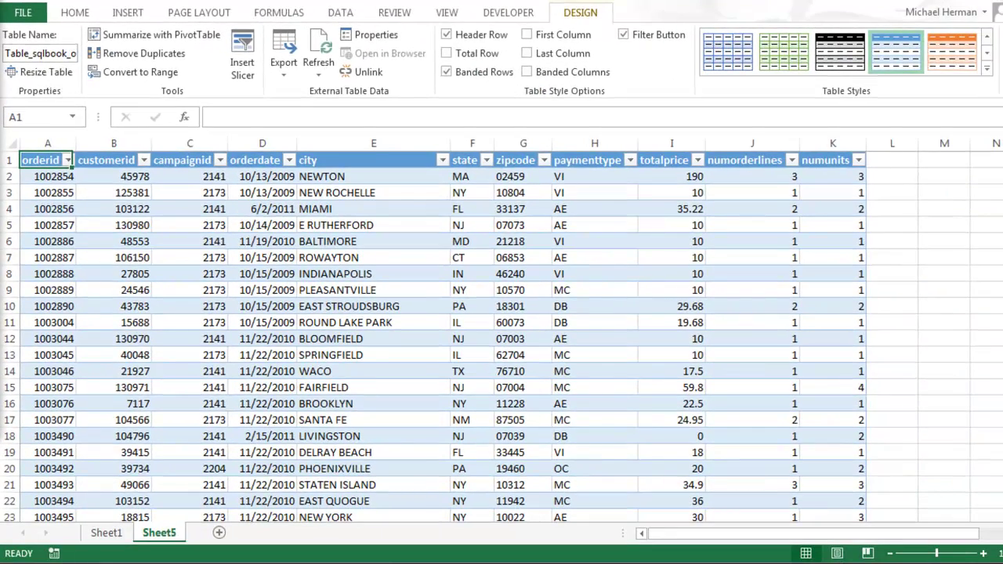
- Insert a PivotTable on a new sheet with Sum of totalprice as values and orderdate as rows
{"action": "left_click", "coordinate": [129, 16]}
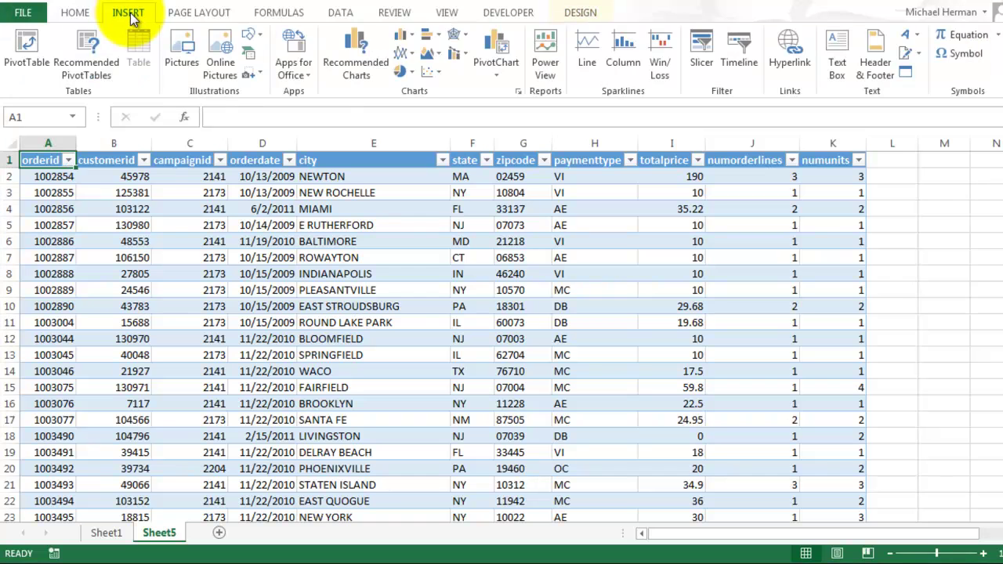
{"action": "left_click", "coordinate": [26, 62]}
{"action": "left_click", "coordinate": [580, 405]}
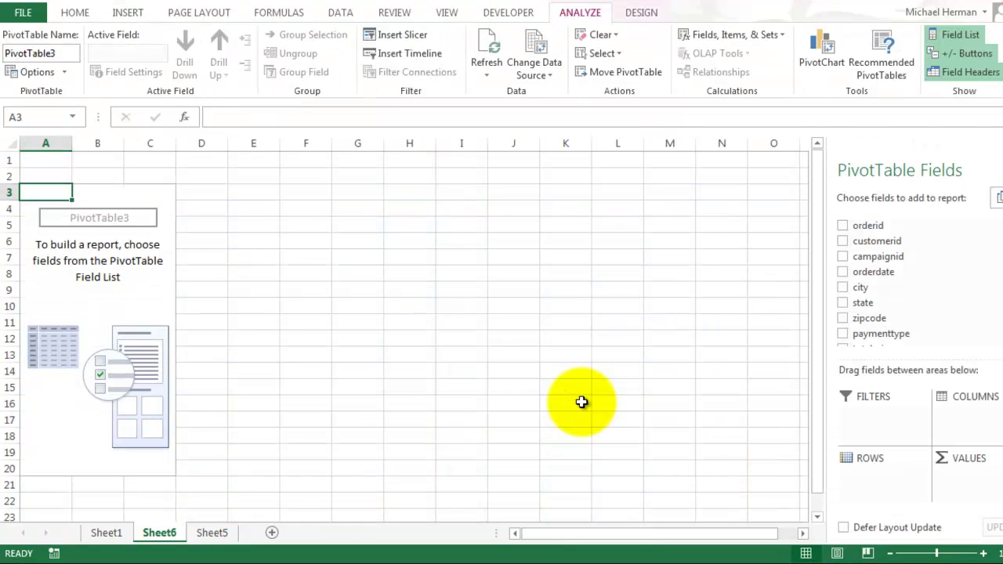
{"action": "scroll", "coordinate": [999, 303], "scroll_direction": "down", "scroll_amount": 2}
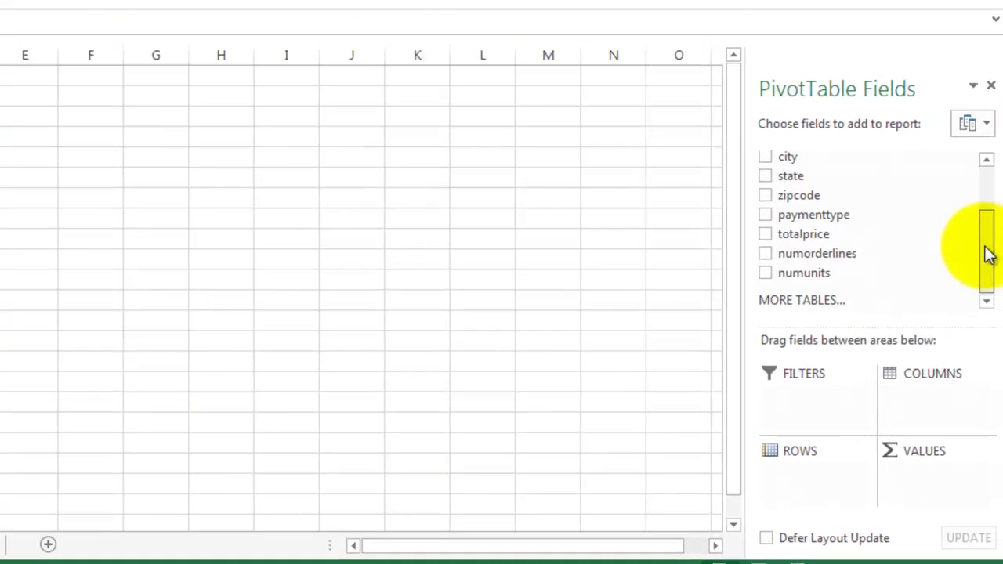
{"action": "left_click_drag", "start_coordinate": [853, 235], "coordinate": [915, 483]}
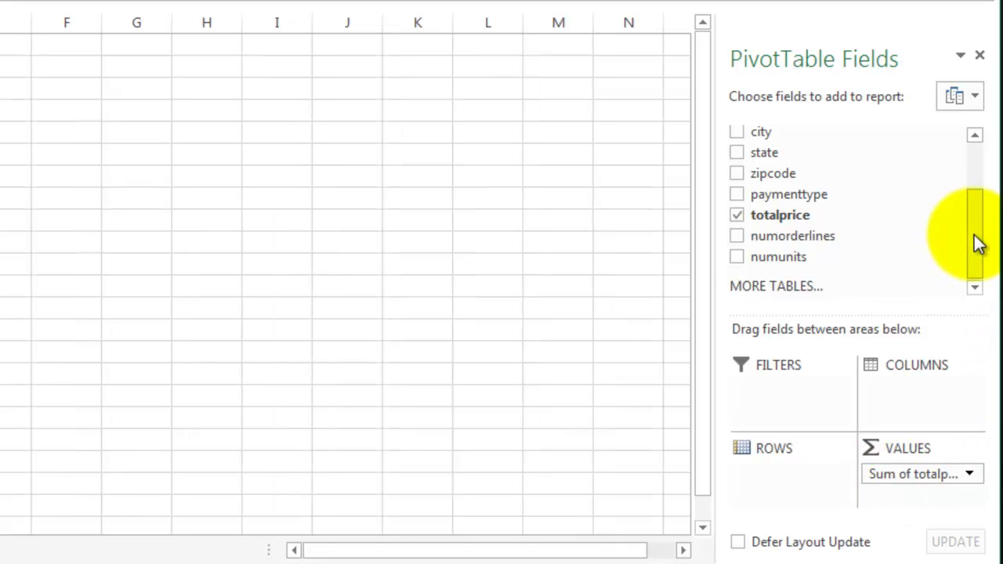
{"action": "left_click_drag", "start_coordinate": [978, 242], "coordinate": [979, 200]}
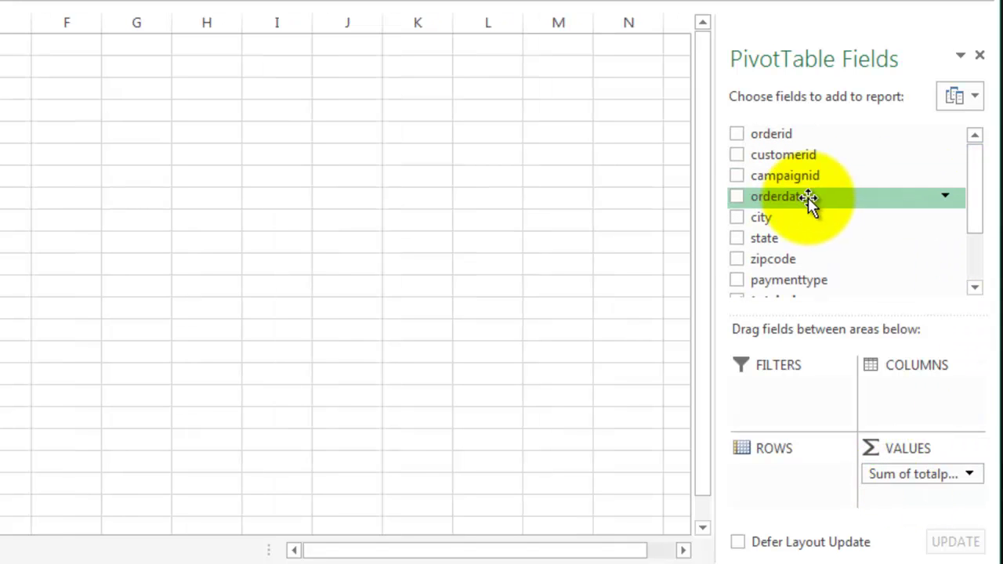
{"action": "left_click_drag", "start_coordinate": [808, 198], "coordinate": [776, 485]}
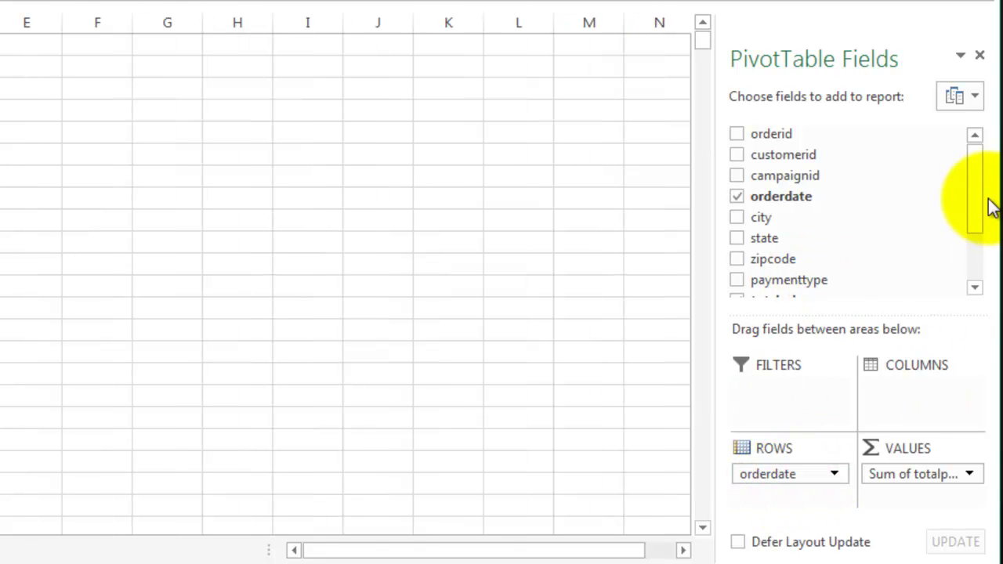
- Apply a Before date filter of 12/31/2014 to the orderdate field
{"action": "left_click", "coordinate": [948, 197]}
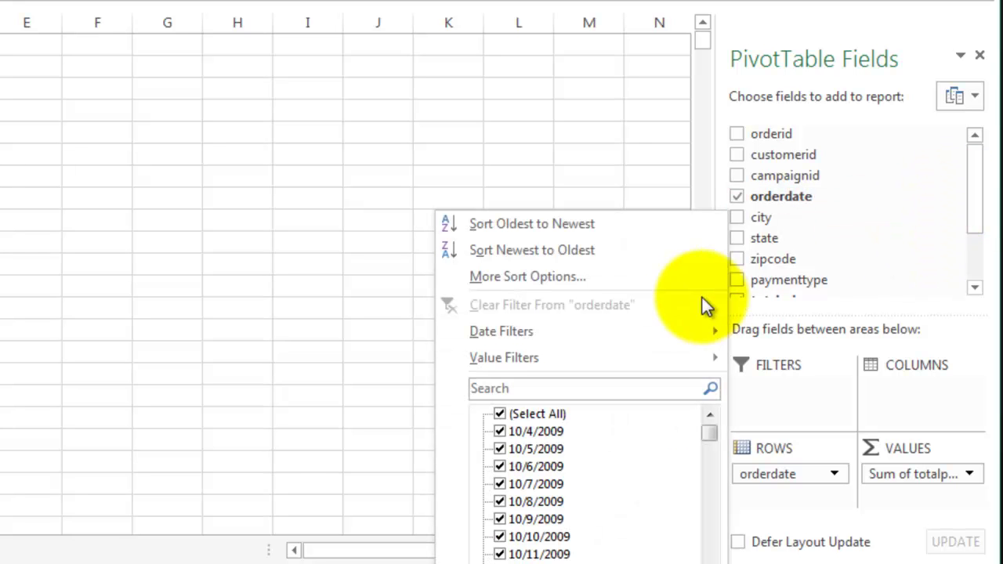
{"action": "mouse_move", "coordinate": [673, 331]}
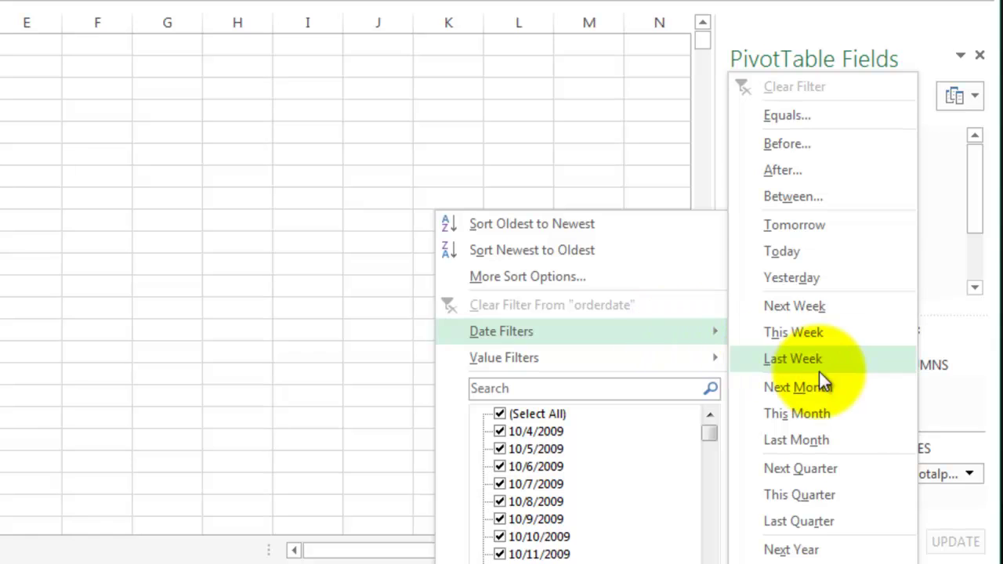
{"action": "left_click", "coordinate": [805, 147]}
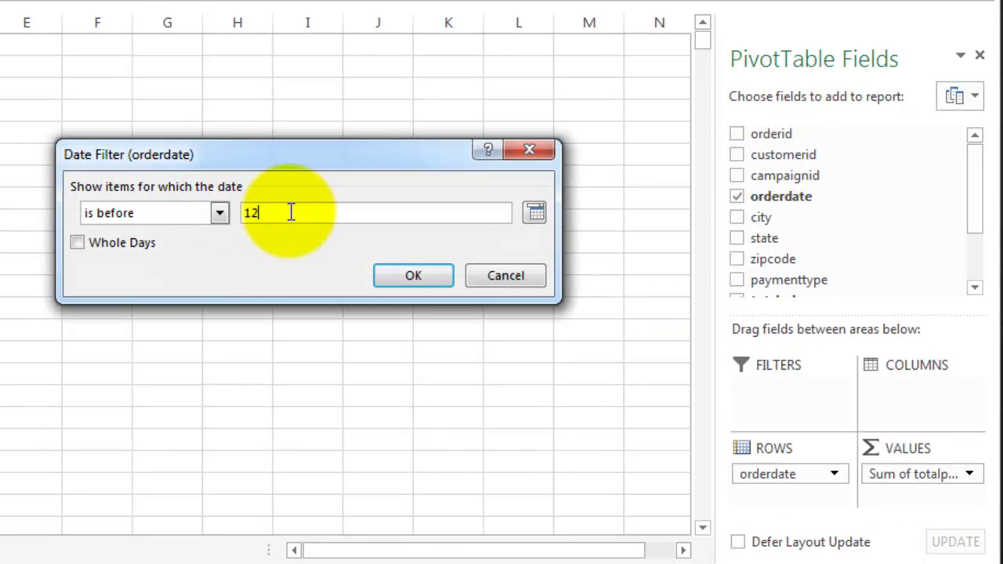
{"action": "type", "text": "12/31/2014"}
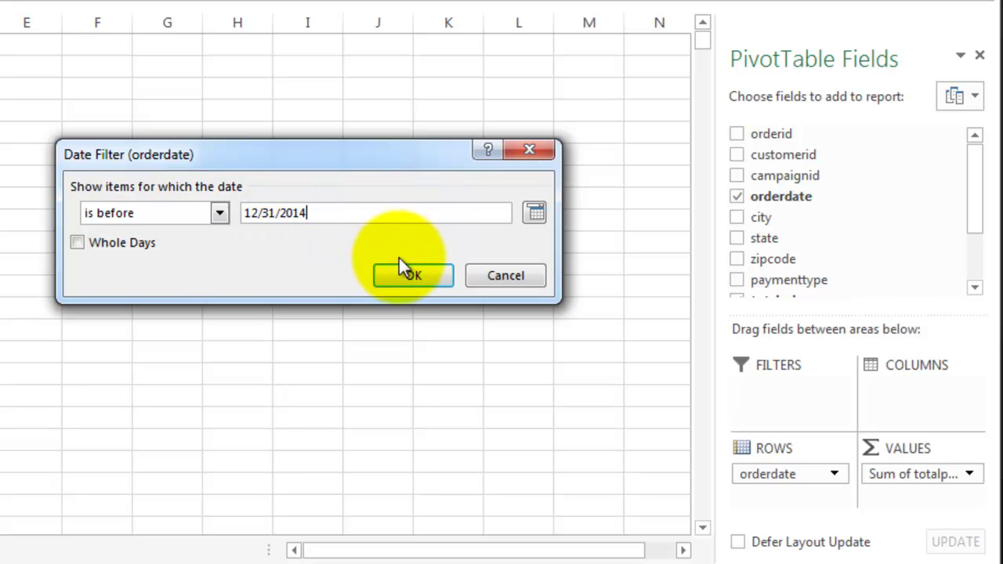
{"action": "left_click", "coordinate": [405, 268]}
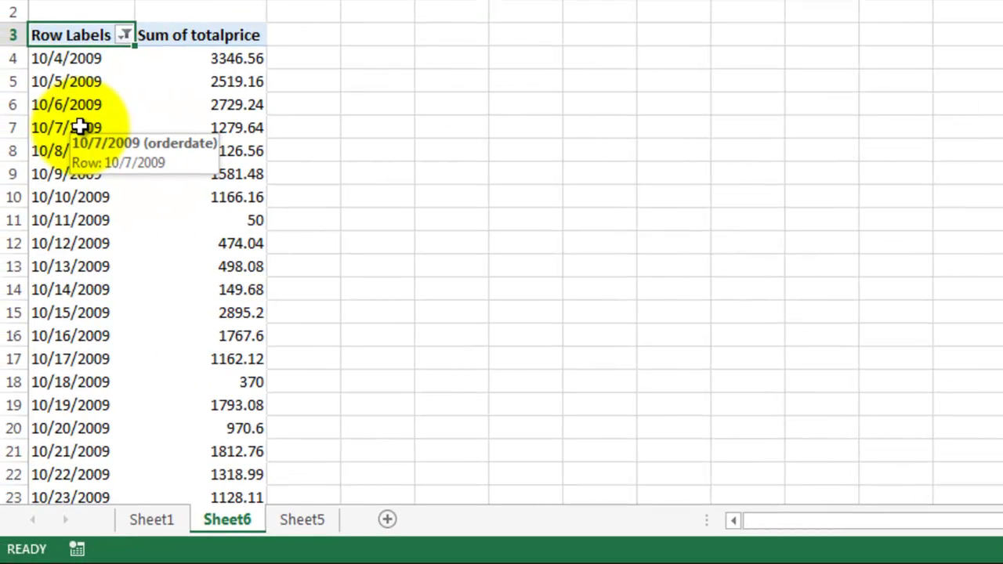
- Group the pivot's order dates by month
{"action": "left_click", "coordinate": [81, 127]}
{"action": "right_click", "coordinate": [84, 129]}
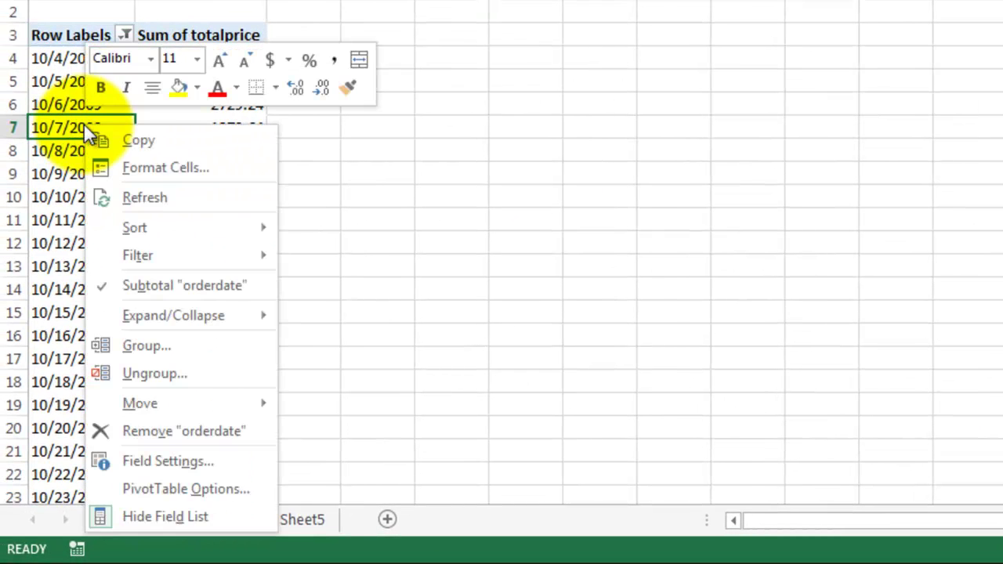
{"action": "left_click", "coordinate": [201, 346]}
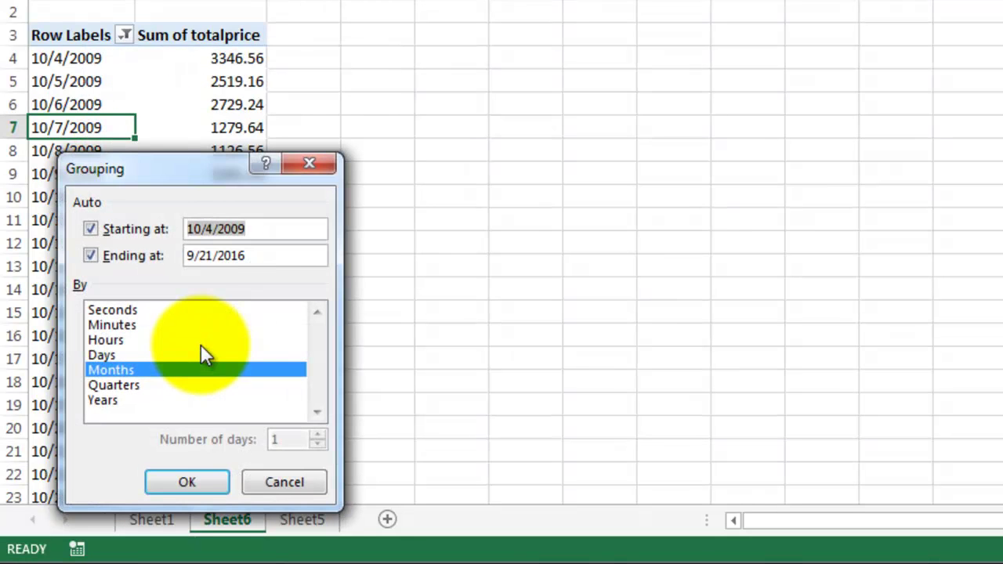
{"action": "left_click", "coordinate": [184, 483]}
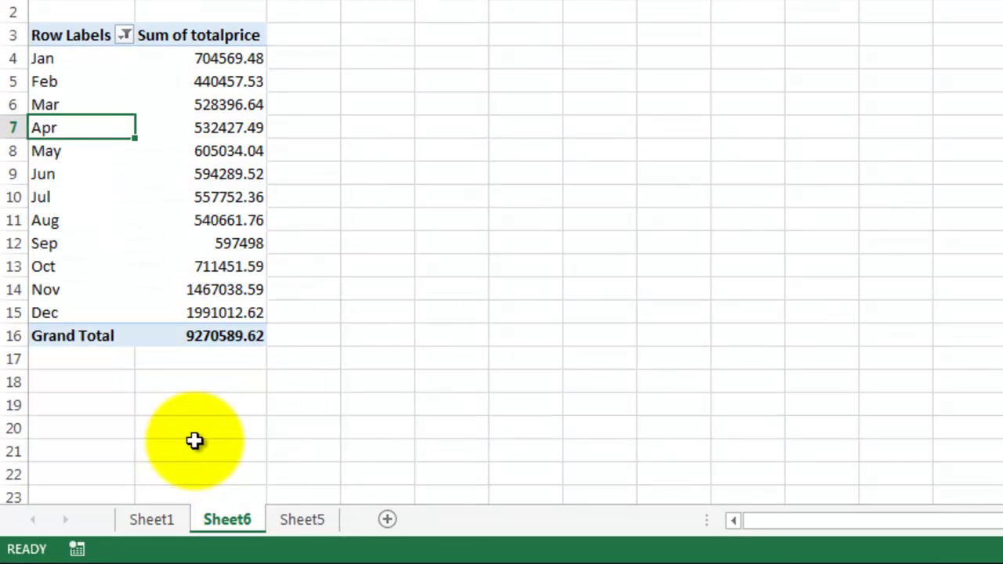
- Show the totalprice values as % of Grand Total
{"action": "left_click", "coordinate": [248, 125]}
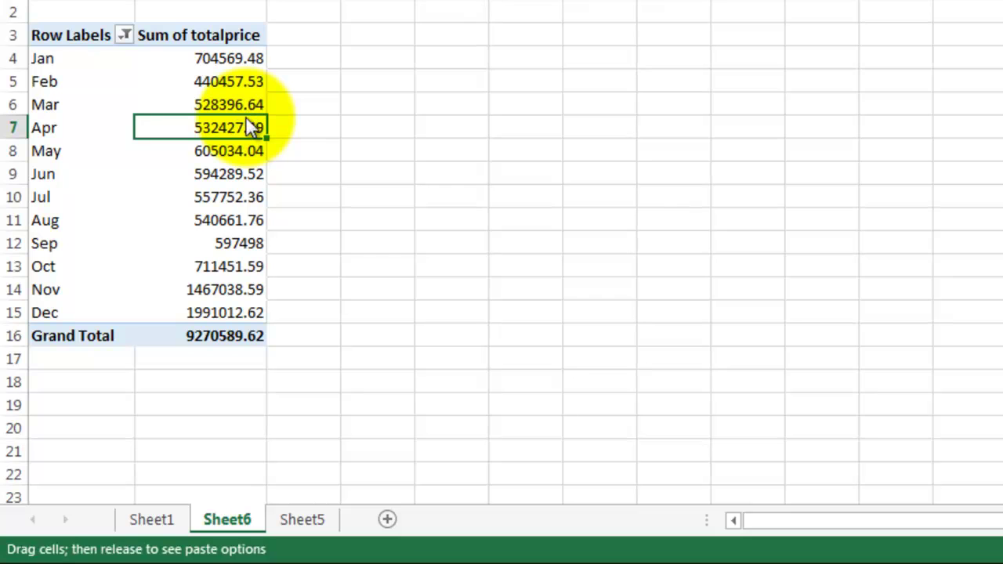
{"action": "right_click", "coordinate": [239, 121]}
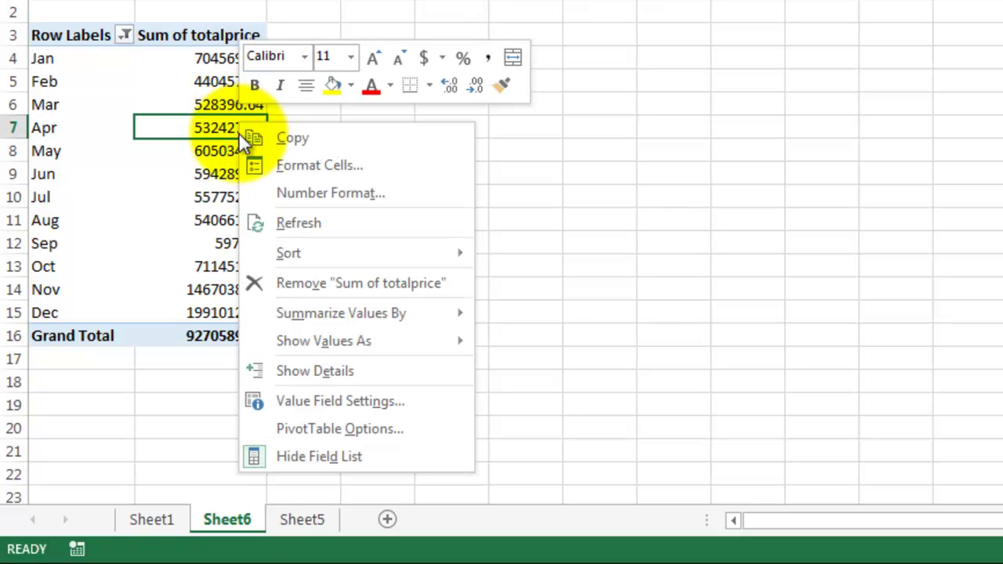
{"action": "mouse_move", "coordinate": [349, 343]}
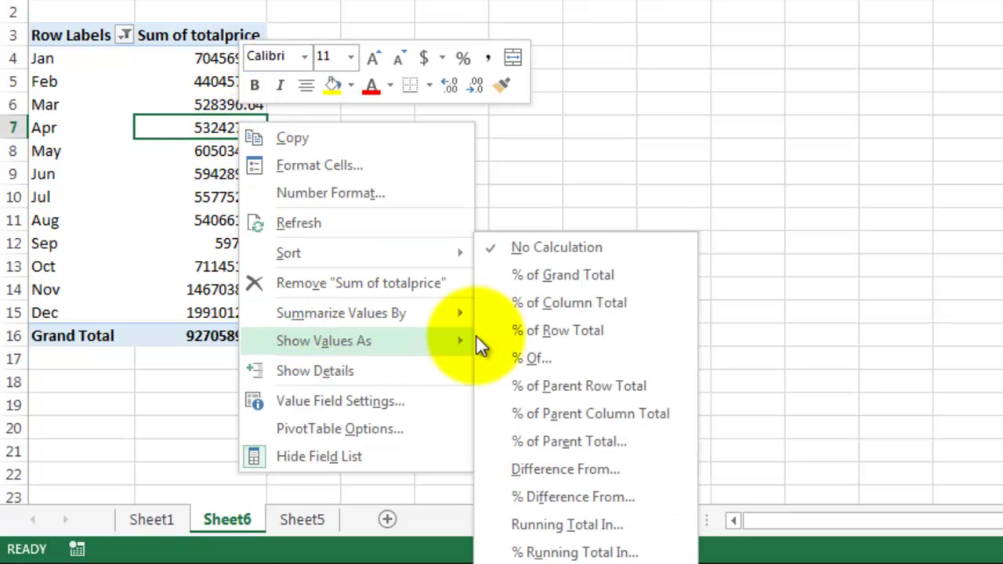
{"action": "left_click", "coordinate": [582, 275]}
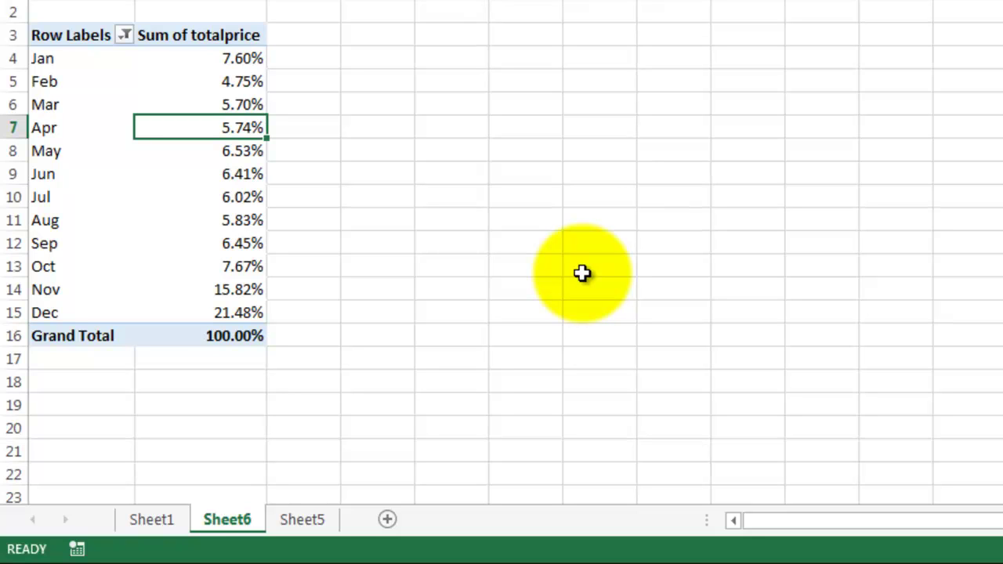
- Add Sheet7 as the last sheet and paste Sheet6's Jan–Dec percentages starting at A2
{"action": "left_click", "coordinate": [387, 519]}
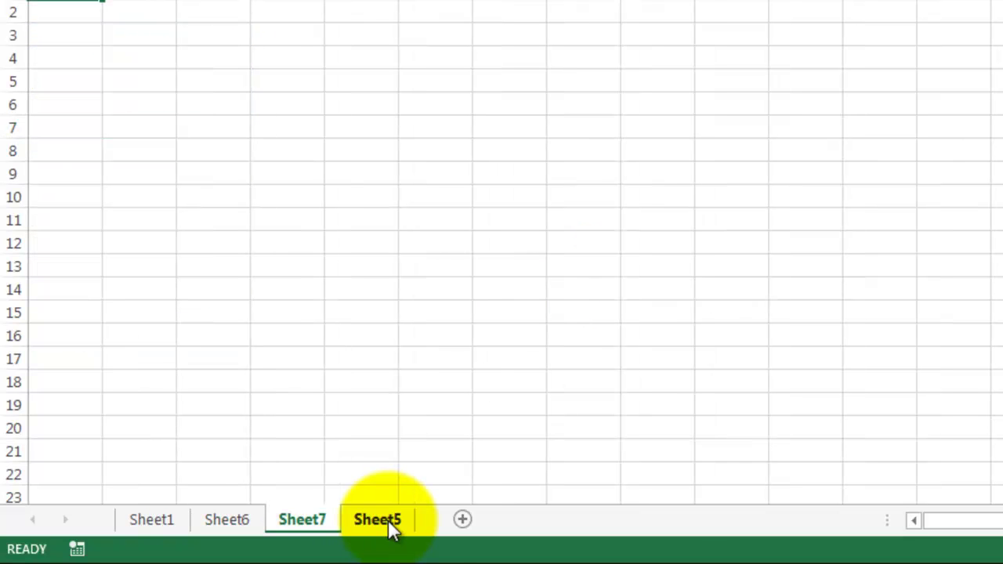
{"action": "left_click_drag", "start_coordinate": [329, 529], "coordinate": [434, 530]}
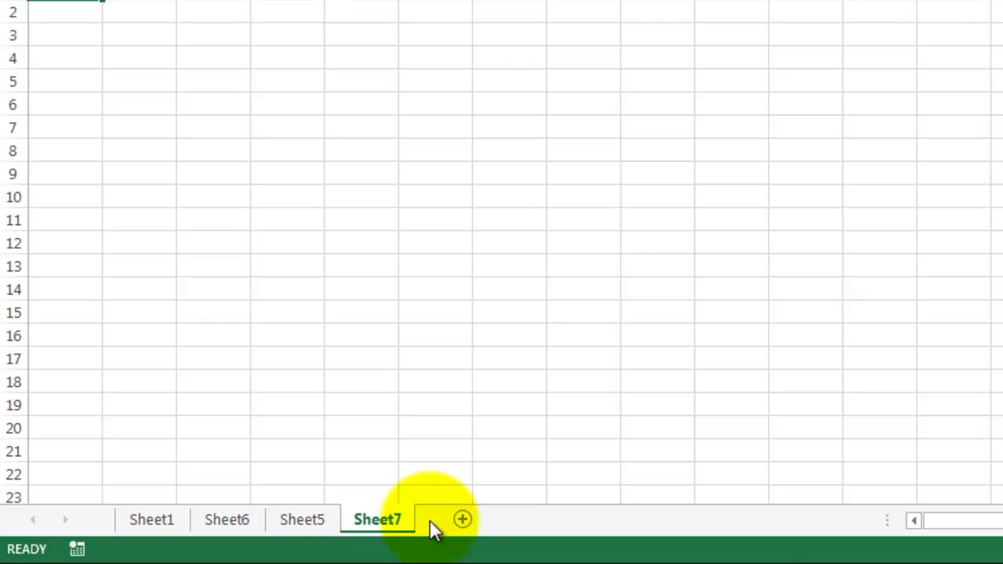
{"action": "left_click", "coordinate": [244, 526]}
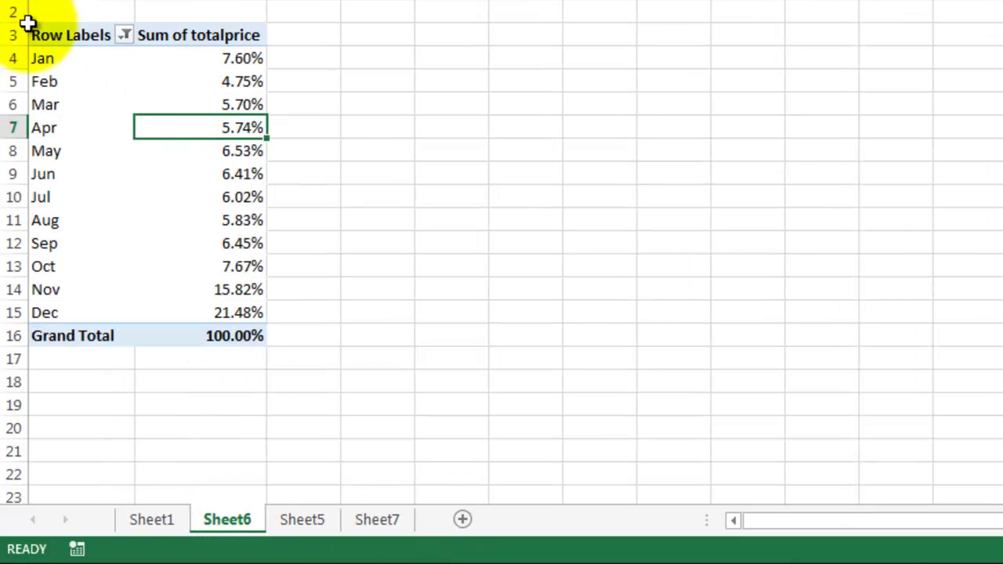
{"action": "left_click", "coordinate": [36, 58]}
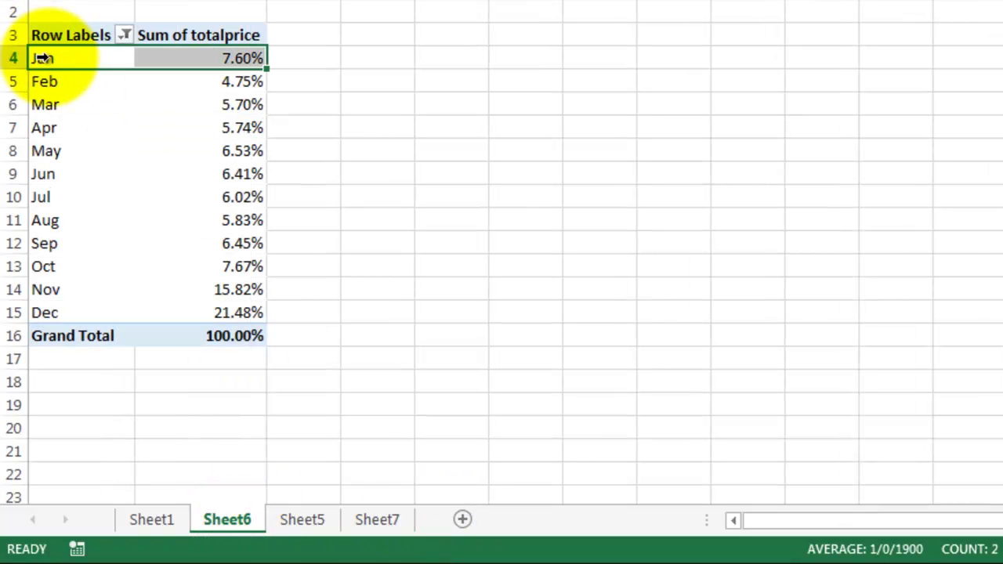
{"action": "left_click", "coordinate": [248, 312], "text": "shift"}
{"action": "key", "text": "ctrl+c"}
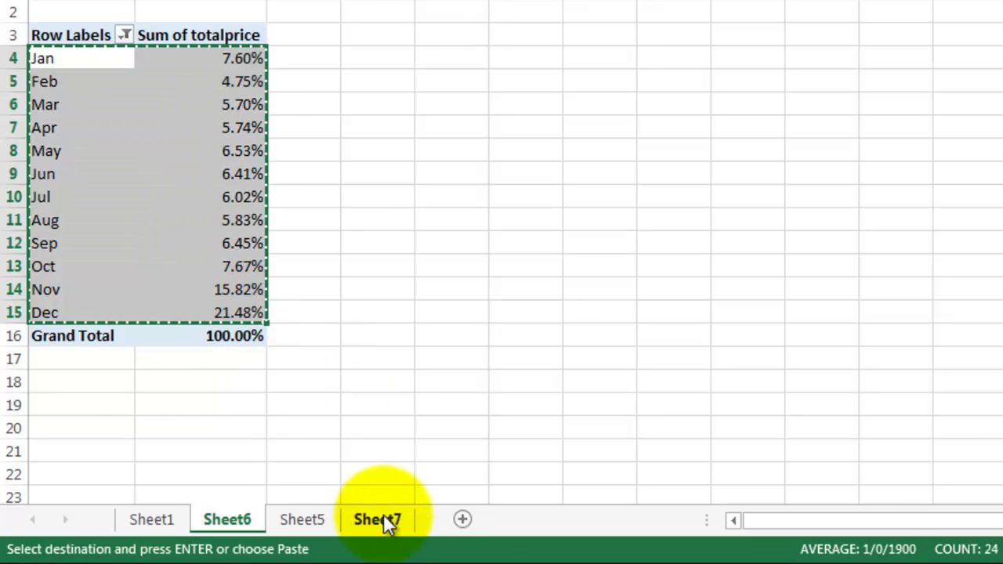
{"action": "left_click", "coordinate": [378, 520]}
{"action": "left_click", "coordinate": [62, 14]}
{"action": "key", "text": "ctrl+v"}
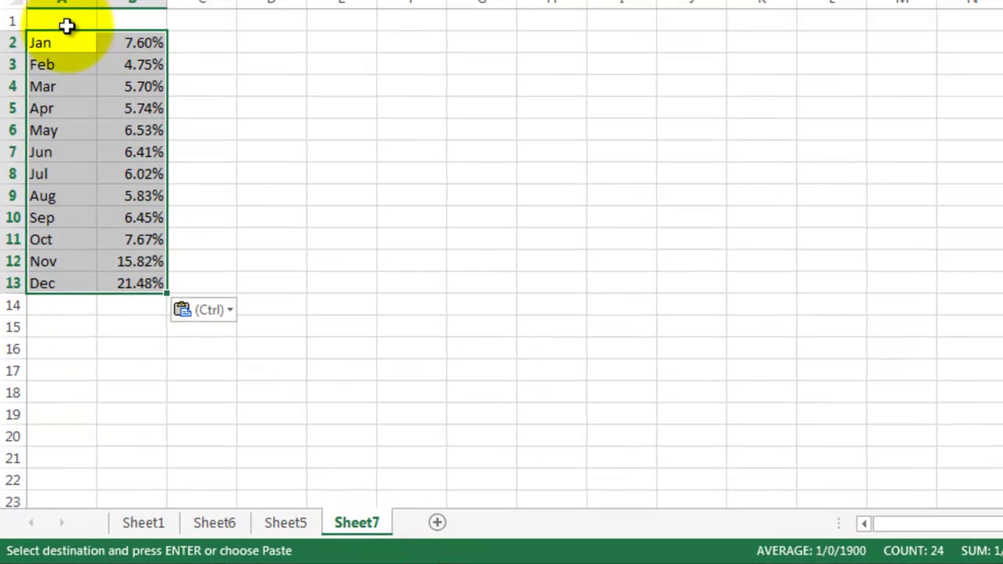
- Enter the headers Month, Average and 2015 in A1:C1
{"action": "left_click", "coordinate": [64, 31]}
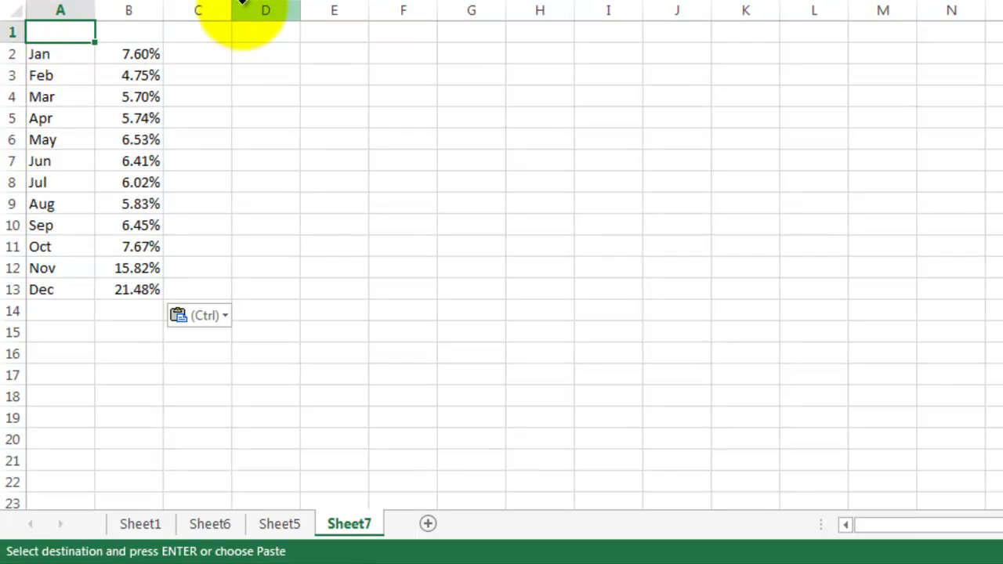
{"action": "type", "text": "Month"}
{"action": "key", "text": "Tab"}
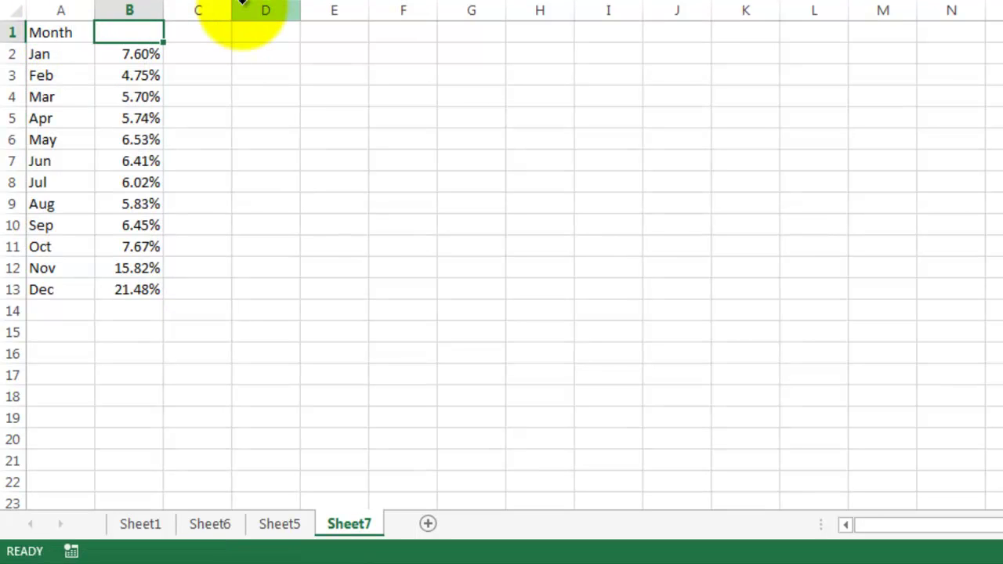
{"action": "type", "text": "AS"}
{"action": "key", "text": "BackSpace"}
{"action": "type", "text": "verage"}
{"action": "key", "text": "Tab"}
{"action": "type", "text": "2015"}
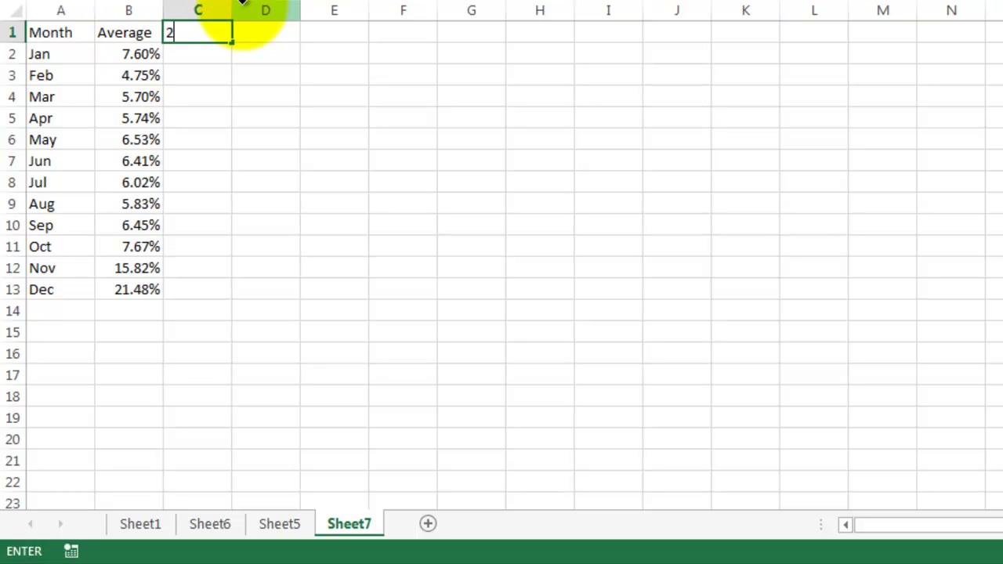
{"action": "left_click", "coordinate": [396, 120]}
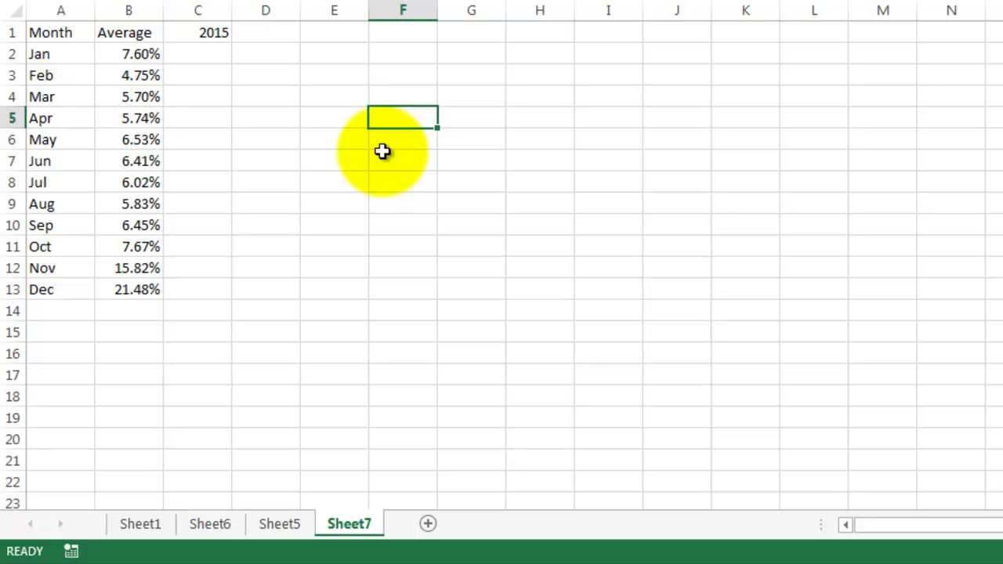
- Change the orderdate filter to is between 12/31/2014 and 12/31/2015
{"action": "left_click", "coordinate": [275, 524]}
{"action": "left_click", "coordinate": [230, 527]}
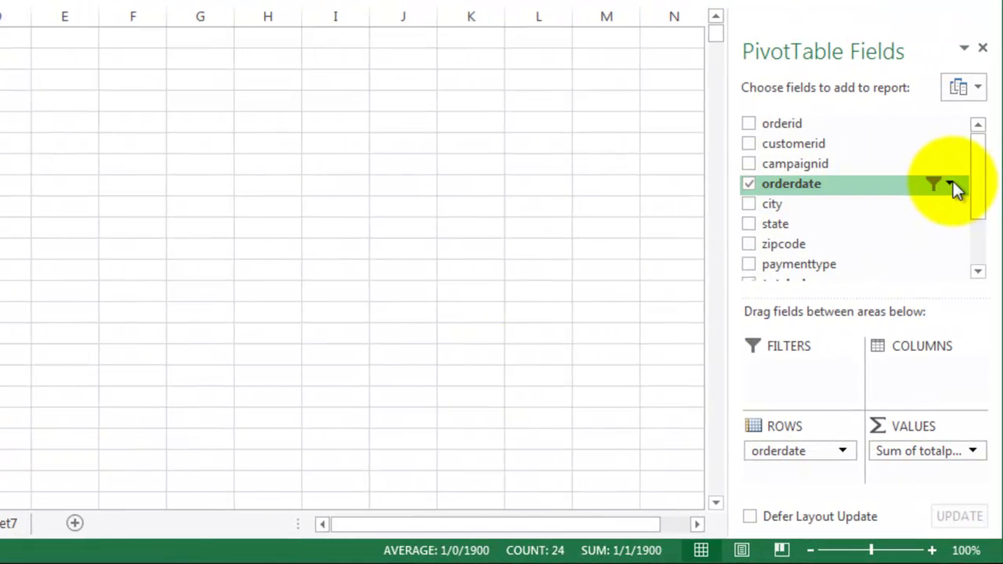
{"action": "left_click", "coordinate": [954, 184]}
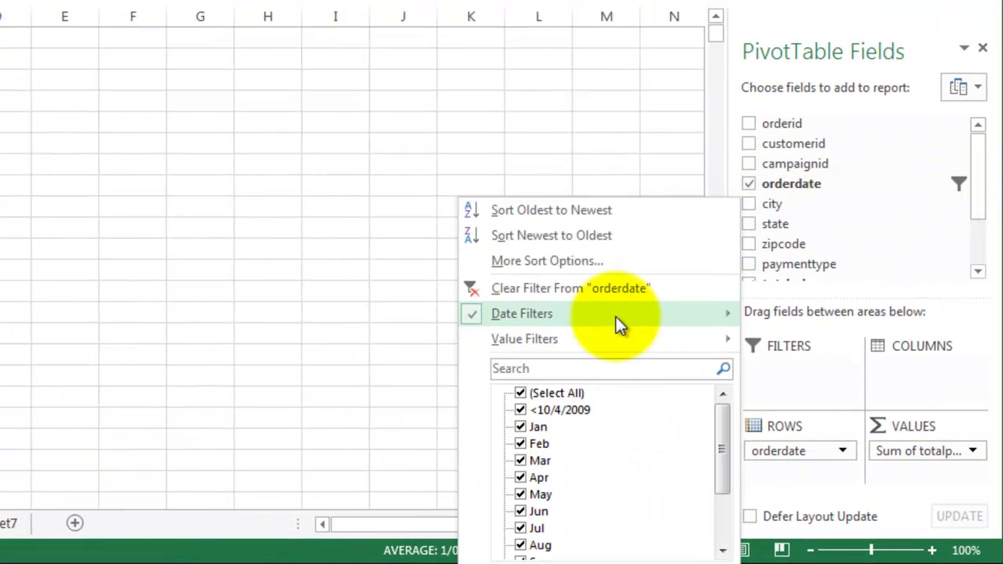
{"action": "mouse_move", "coordinate": [616, 316]}
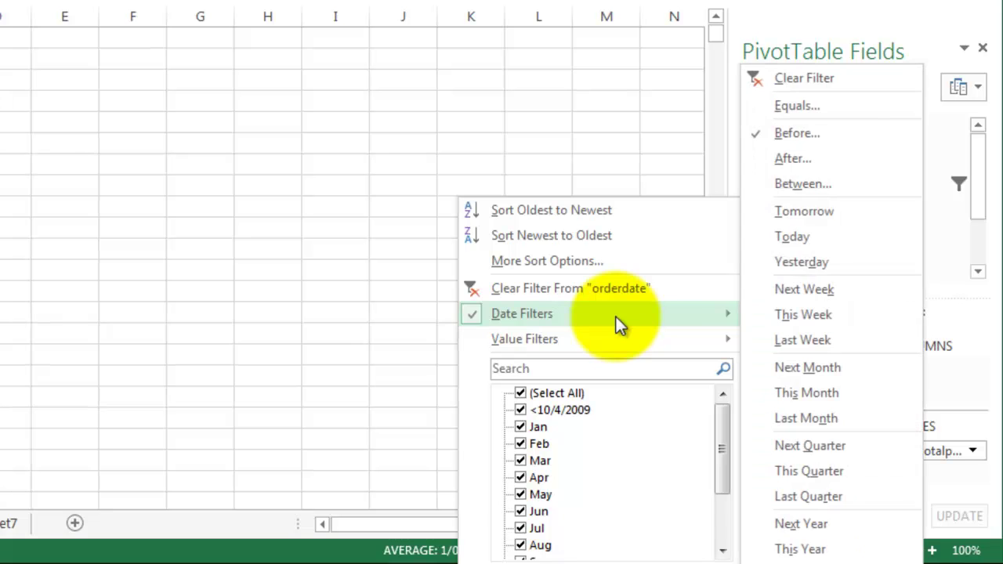
{"action": "left_click", "coordinate": [817, 162]}
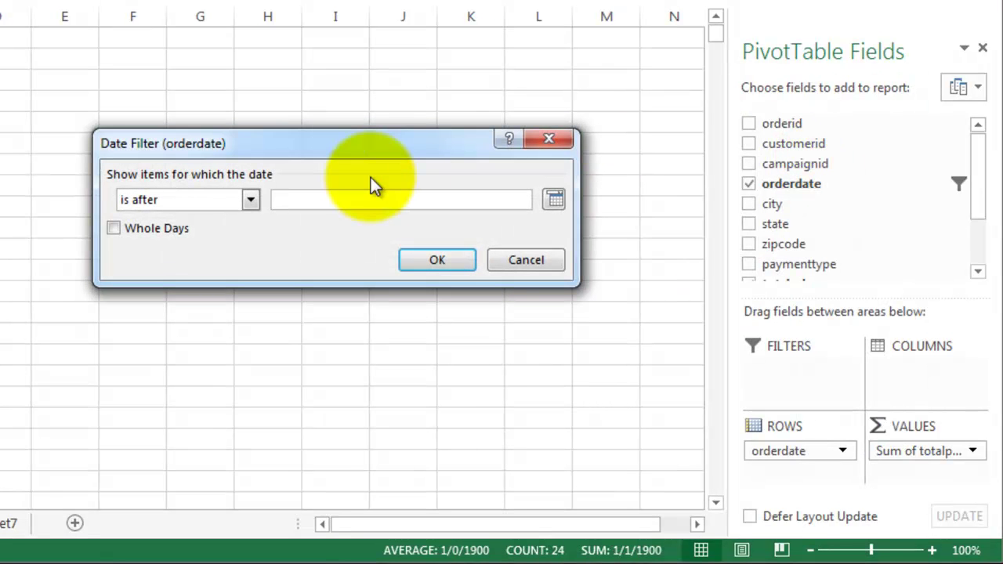
{"action": "left_click", "coordinate": [250, 199]}
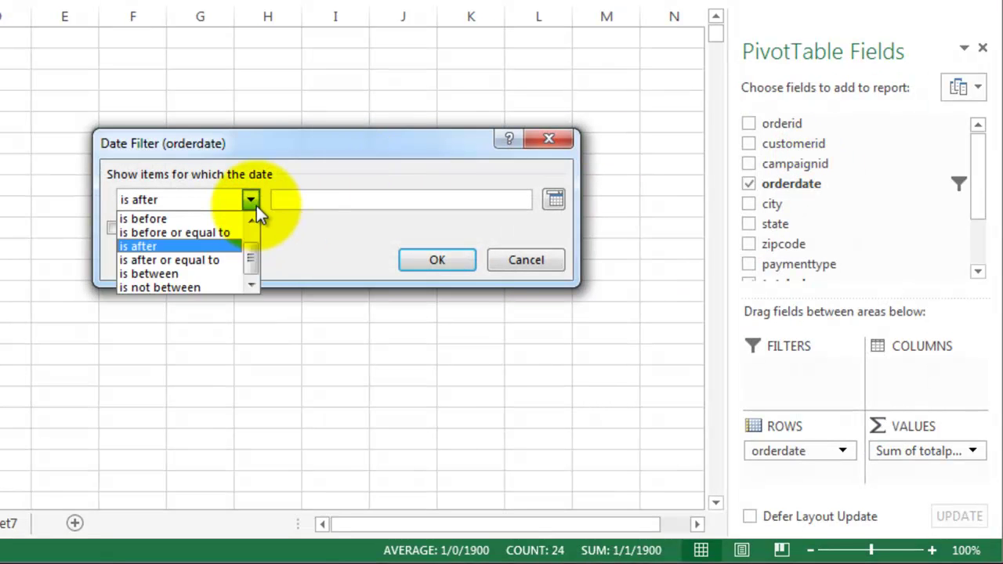
{"action": "left_click", "coordinate": [211, 274]}
{"action": "left_click", "coordinate": [331, 197]}
{"action": "type", "text": "12/"}
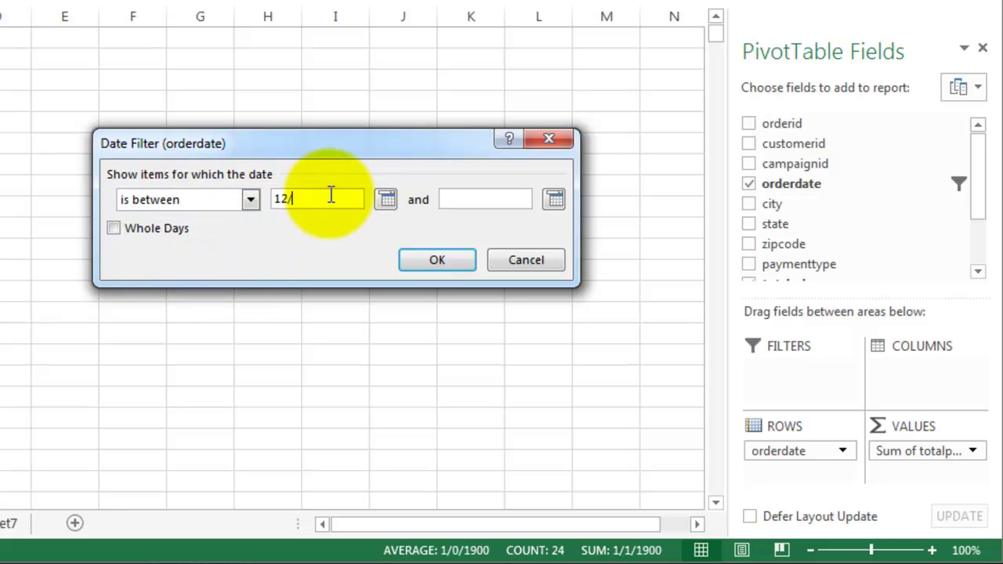
{"action": "type", "text": "31/2014"}
{"action": "key", "text": "Tab"}
{"action": "key", "text": "Tab"}
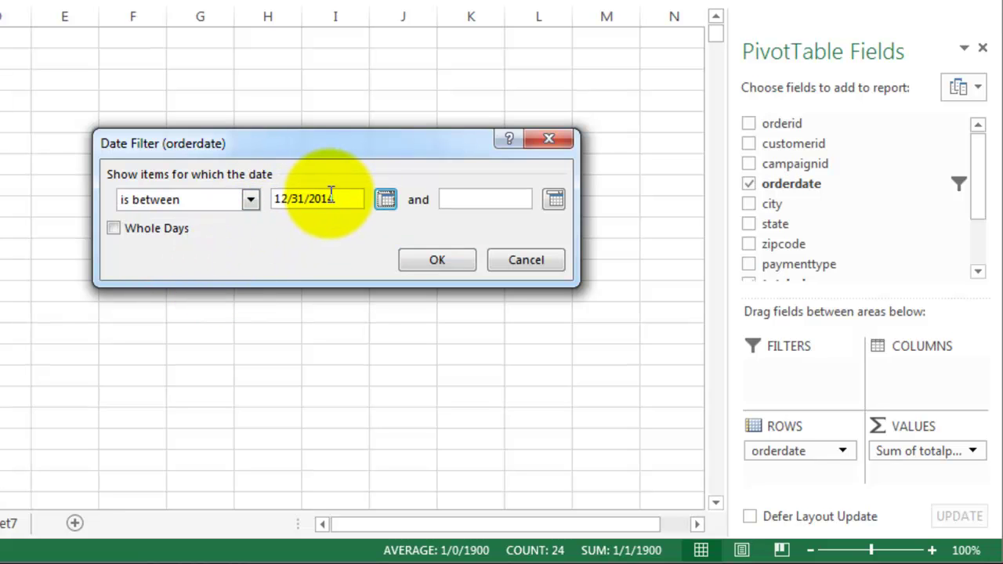
{"action": "type", "text": "12/31/2015"}
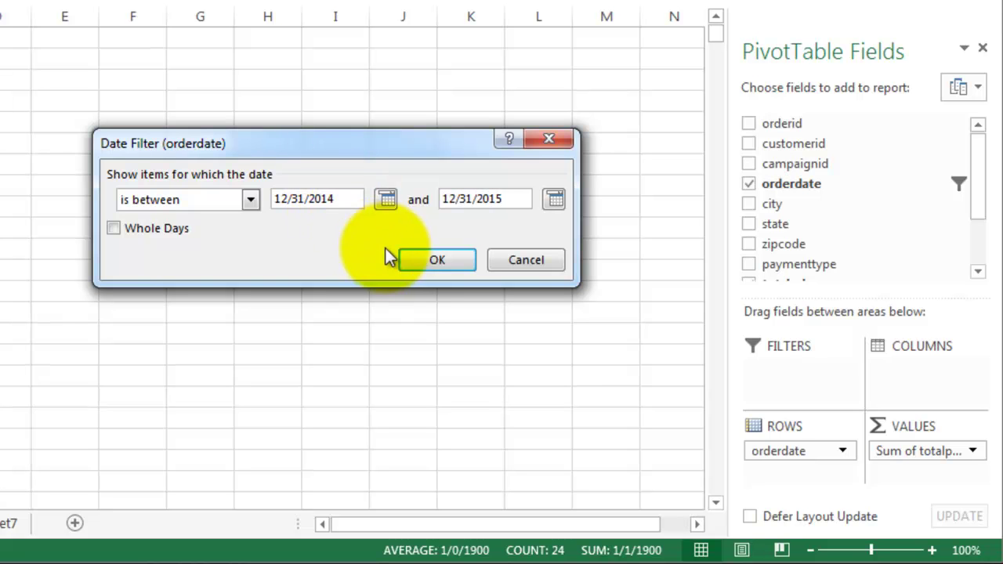
{"action": "left_click", "coordinate": [412, 262]}
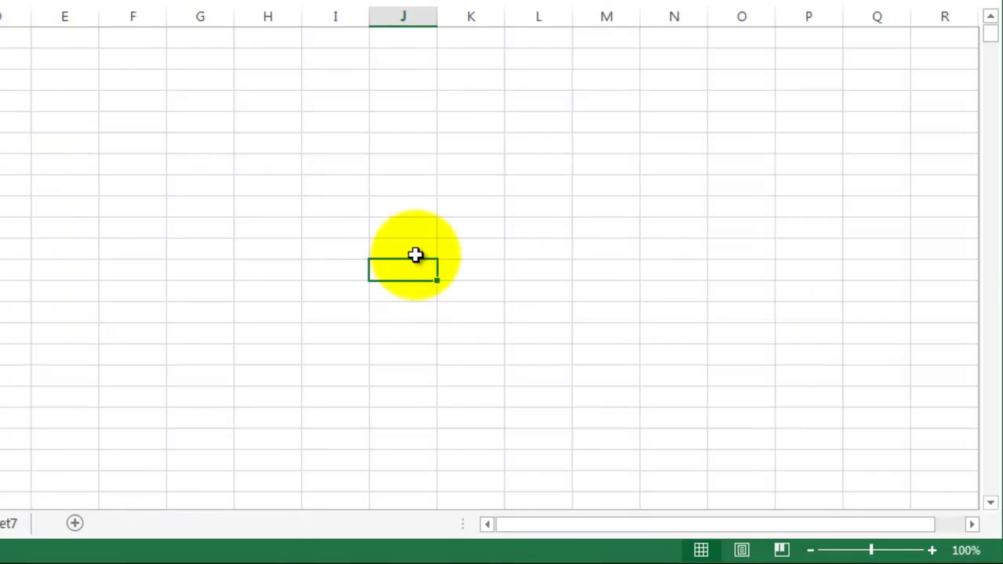
- Copy the filtered Jan–Dec percentages from the pivot into Sheet7 starting at C2
{"action": "left_click", "coordinate": [217, 98]}
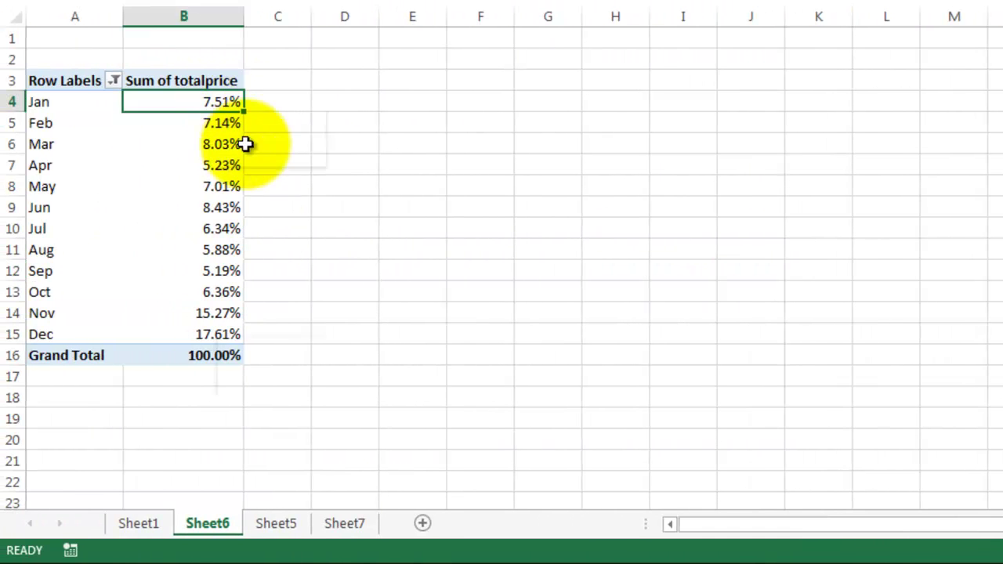
{"action": "left_click", "coordinate": [226, 334], "text": "shift"}
{"action": "key", "text": "ctrl+c"}
{"action": "left_click", "coordinate": [350, 524]}
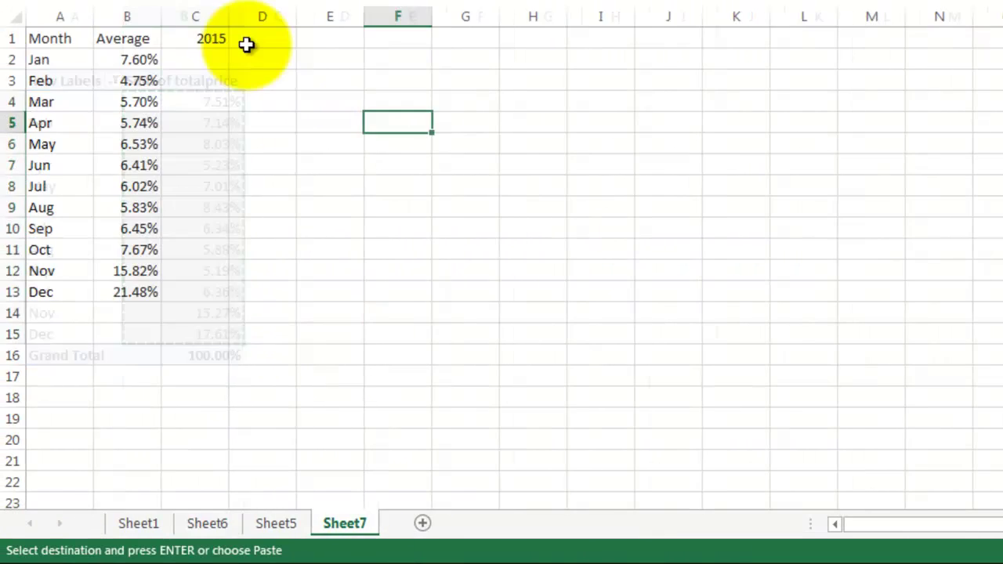
{"action": "left_click", "coordinate": [197, 60]}
{"action": "key", "text": "ctrl+v"}
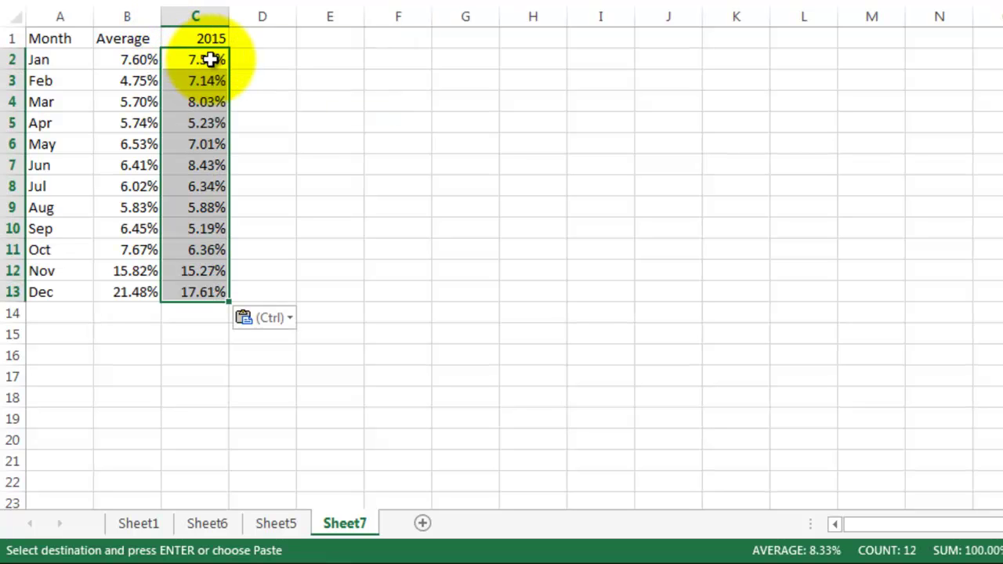
- Format A1:C13 as a table with headers using Ctrl+T
{"action": "left_click", "coordinate": [117, 110]}
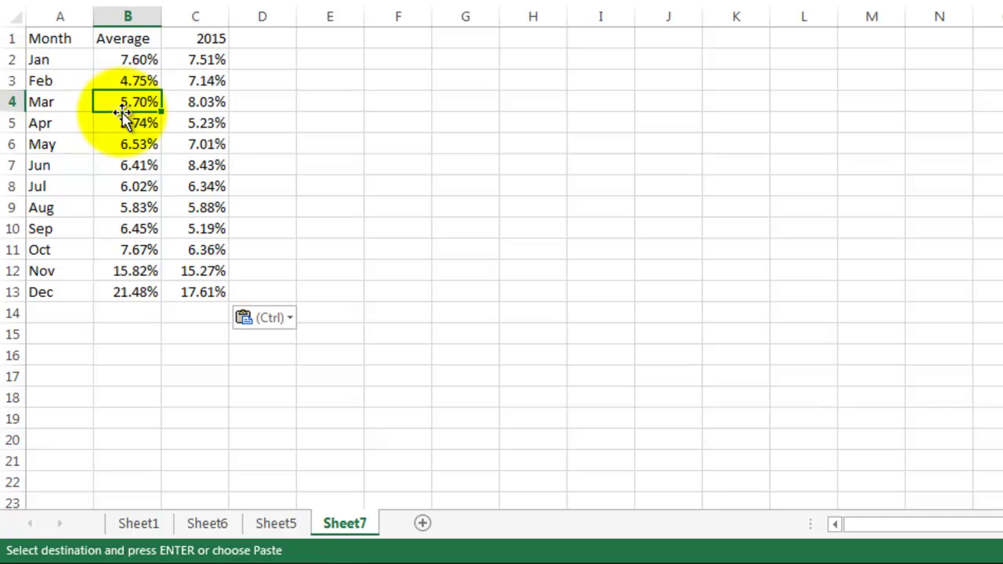
{"action": "key", "text": "ctrl+t"}
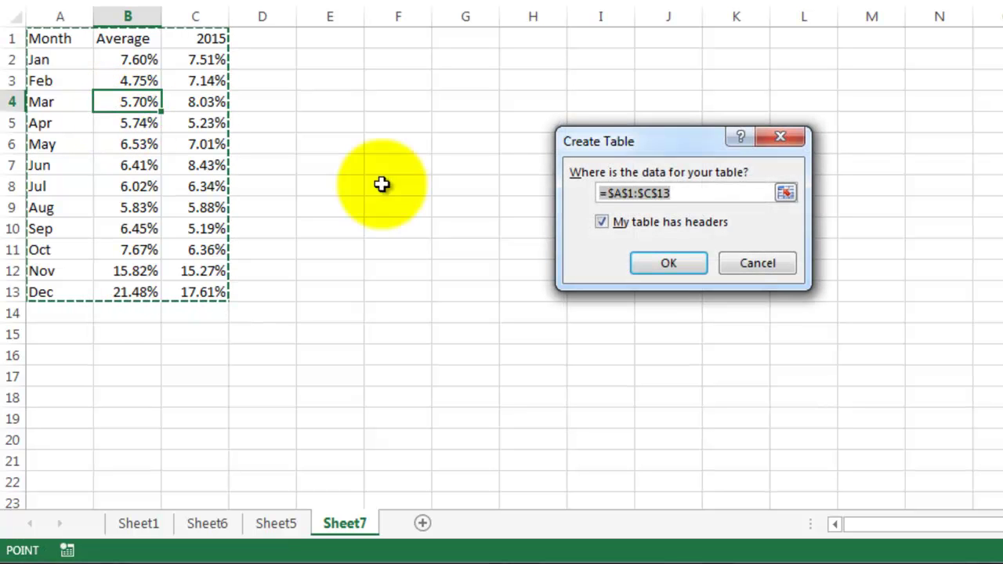
{"action": "left_click", "coordinate": [668, 260]}
{"action": "left_click", "coordinate": [610, 249]}
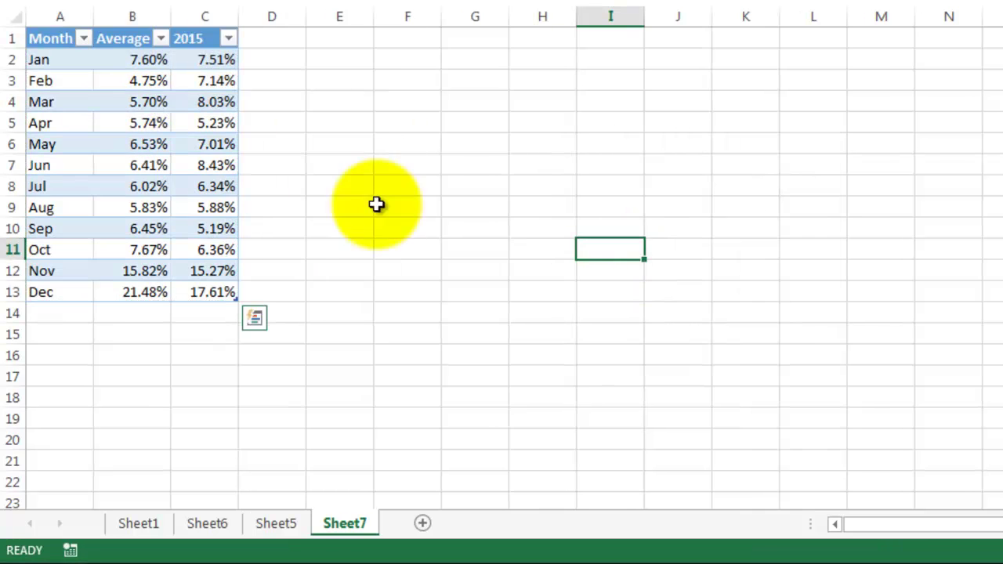
{"action": "left_click", "coordinate": [109, 164]}
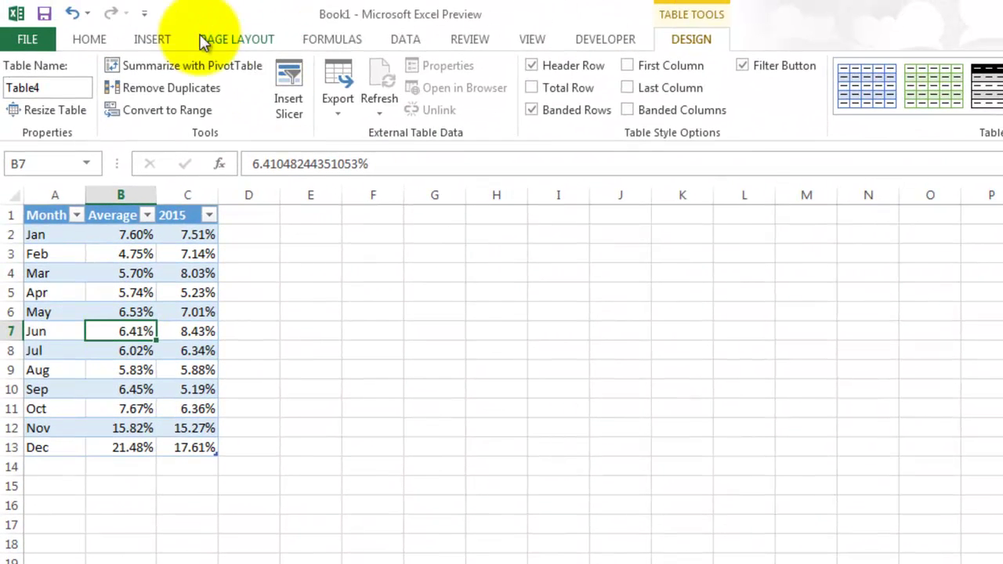
- Insert a Combo chart setting Average to Line with Markers and 2015 to Clustered Column
{"action": "left_click", "coordinate": [154, 39]}
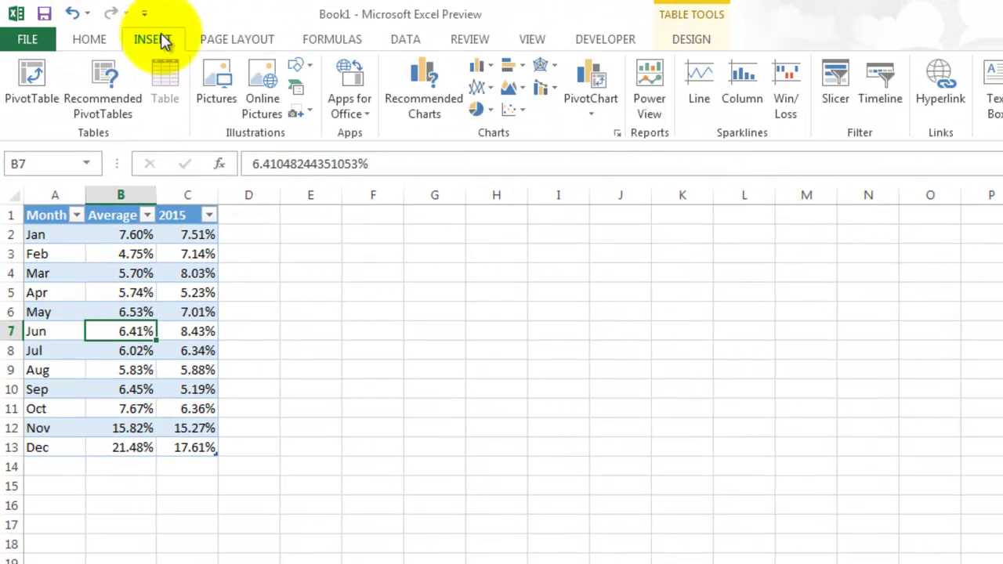
{"action": "left_click", "coordinate": [433, 114]}
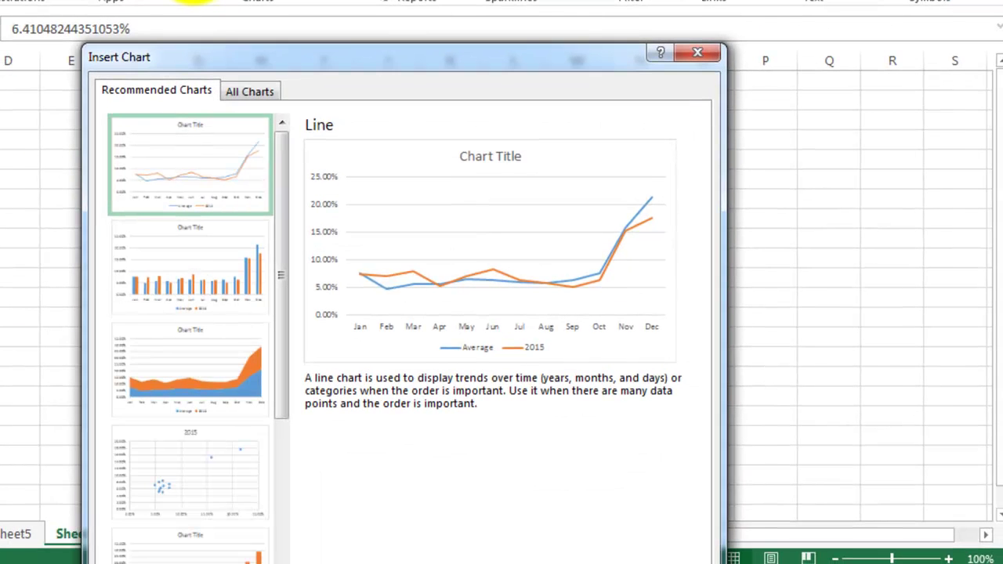
{"action": "left_click", "coordinate": [254, 88]}
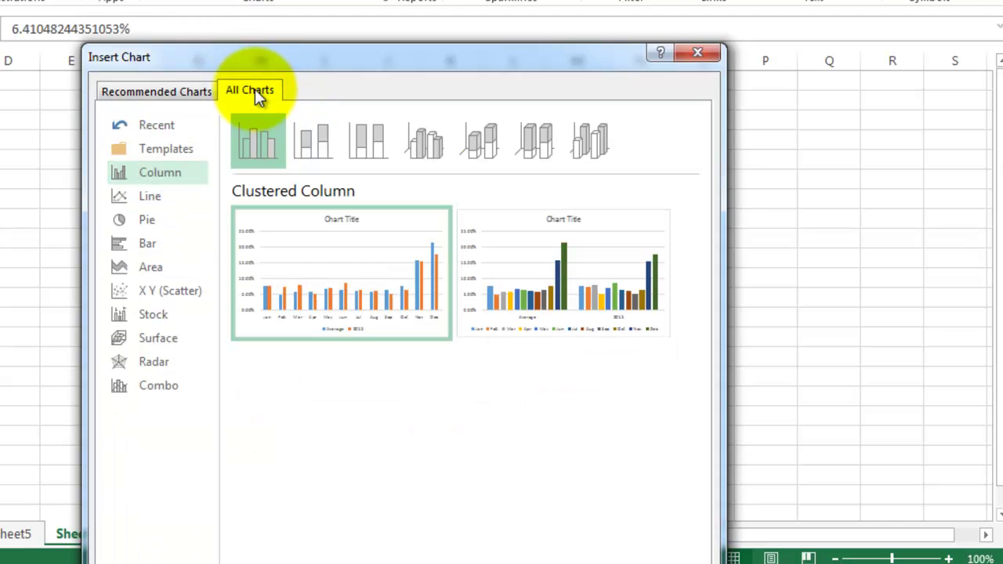
{"action": "left_click", "coordinate": [152, 386]}
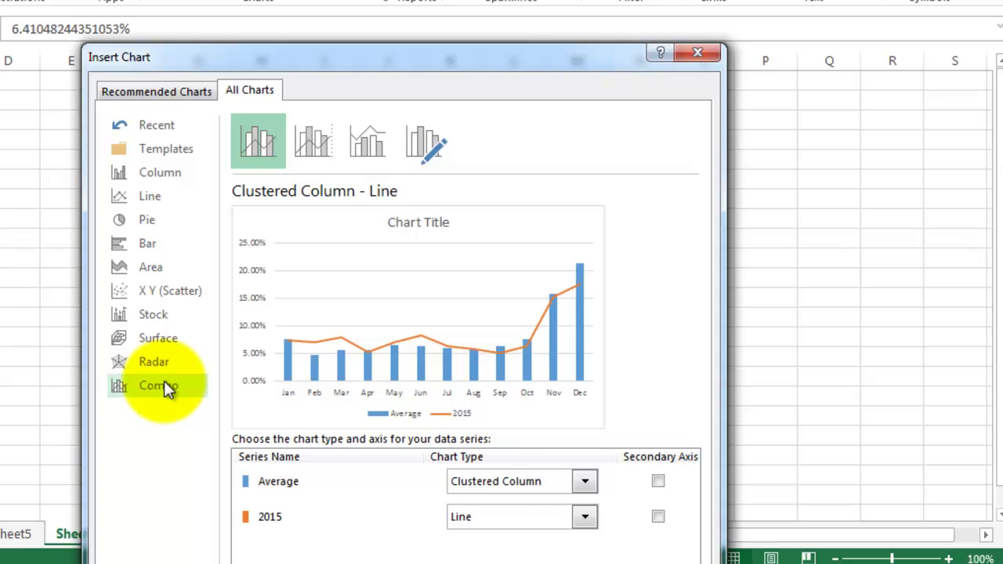
{"action": "left_click", "coordinate": [586, 481]}
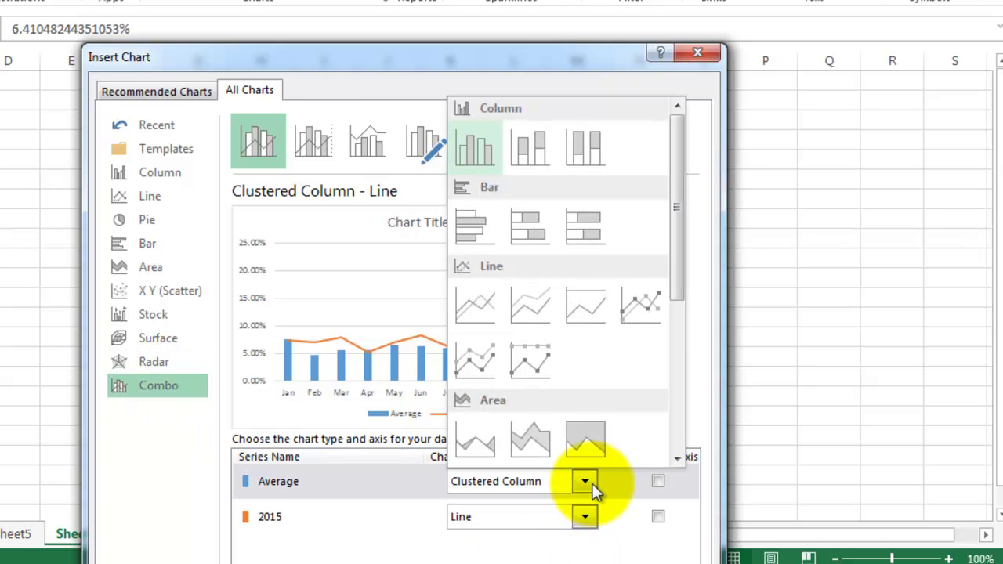
{"action": "left_click", "coordinate": [641, 301]}
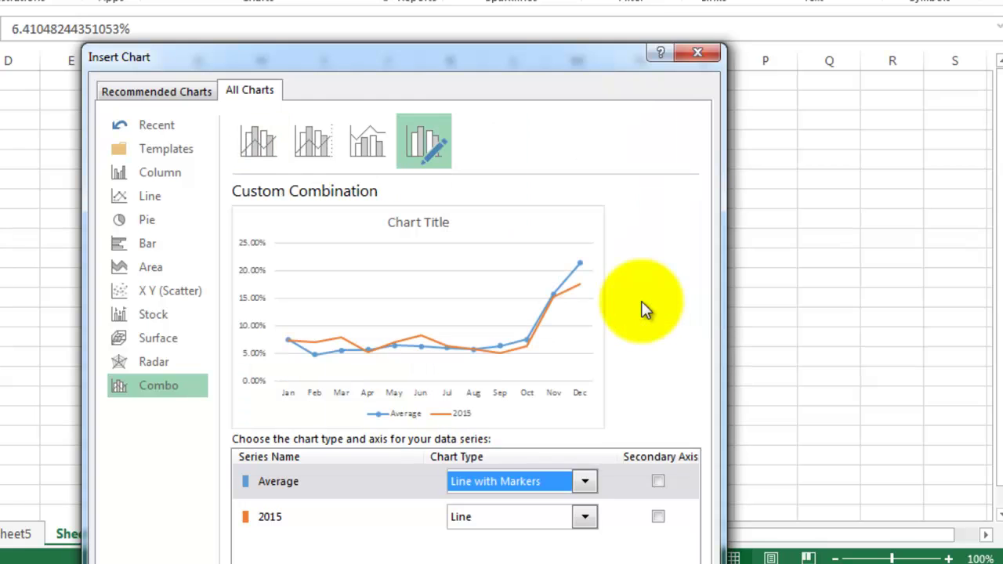
{"action": "left_click", "coordinate": [587, 518]}
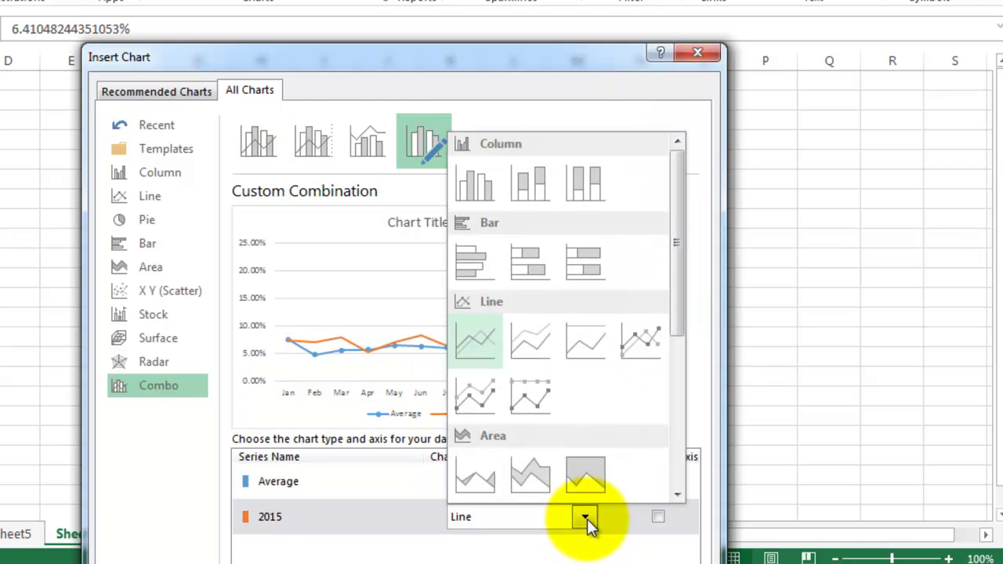
{"action": "left_click", "coordinate": [480, 186]}
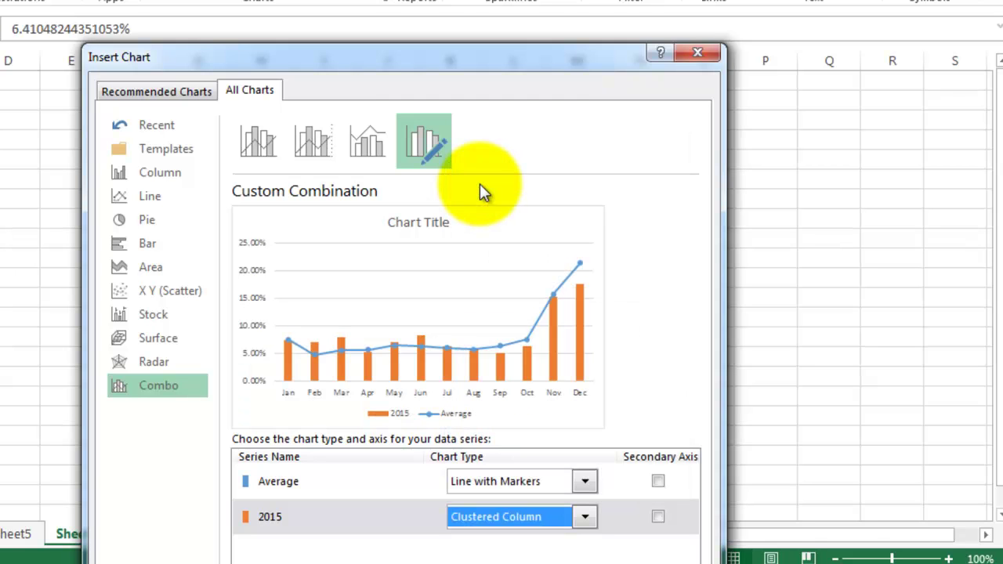
{"action": "left_click", "coordinate": [576, 557]}
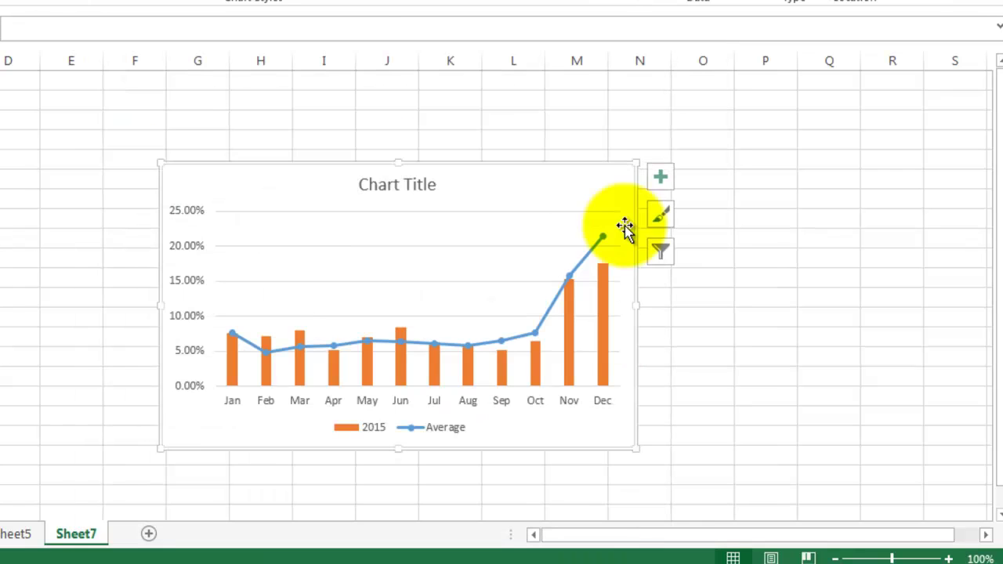
- Move and enlarge the chart to span columns D to Q, and add data labels to the Average line
{"action": "left_click_drag", "start_coordinate": [567, 168], "coordinate": [399, 85]}
{"action": "left_click_drag", "start_coordinate": [483, 373], "coordinate": [870, 479]}
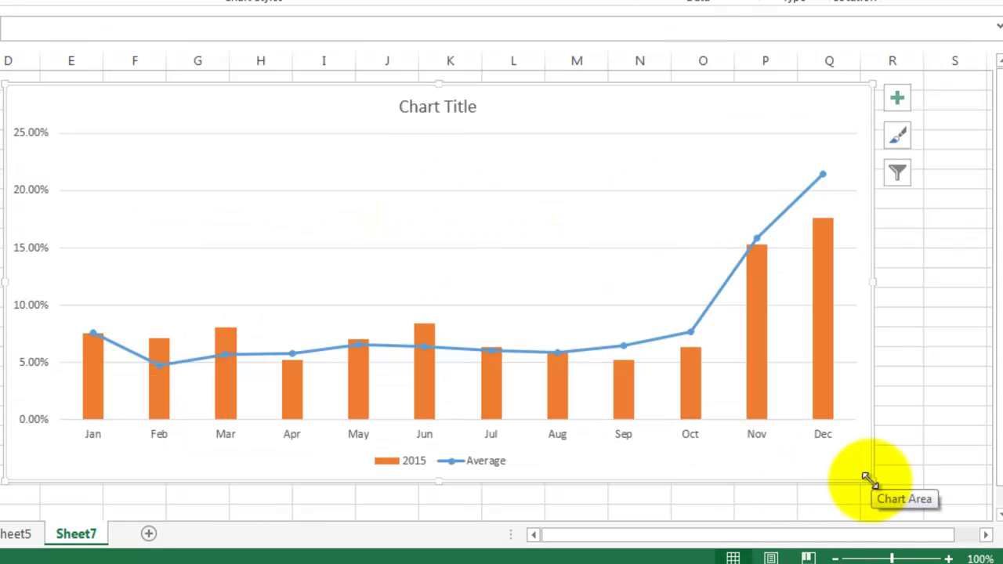
{"action": "left_click", "coordinate": [659, 343]}
{"action": "right_click", "coordinate": [659, 344]}
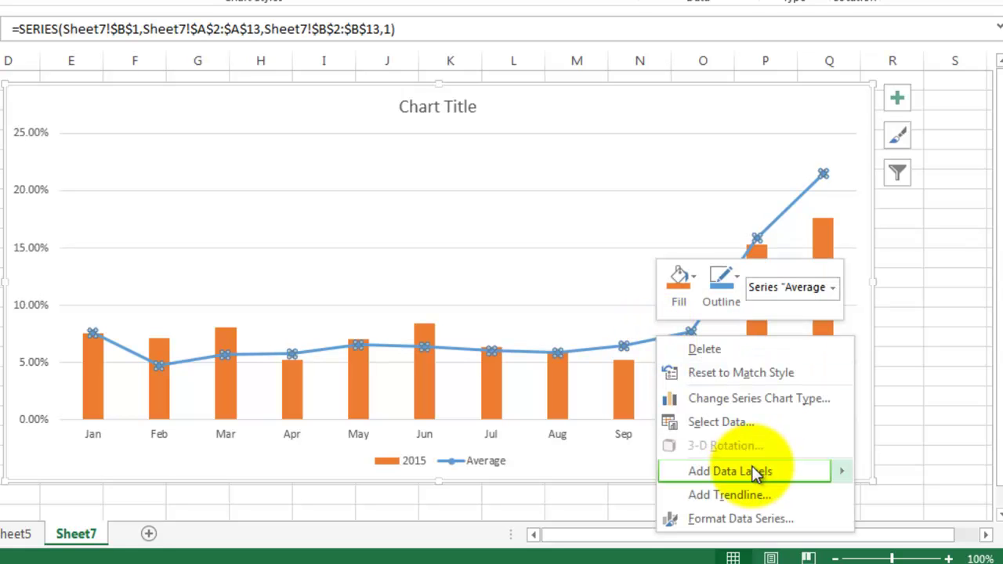
{"action": "mouse_move", "coordinate": [753, 467]}
{"action": "key", "text": "Escape"}
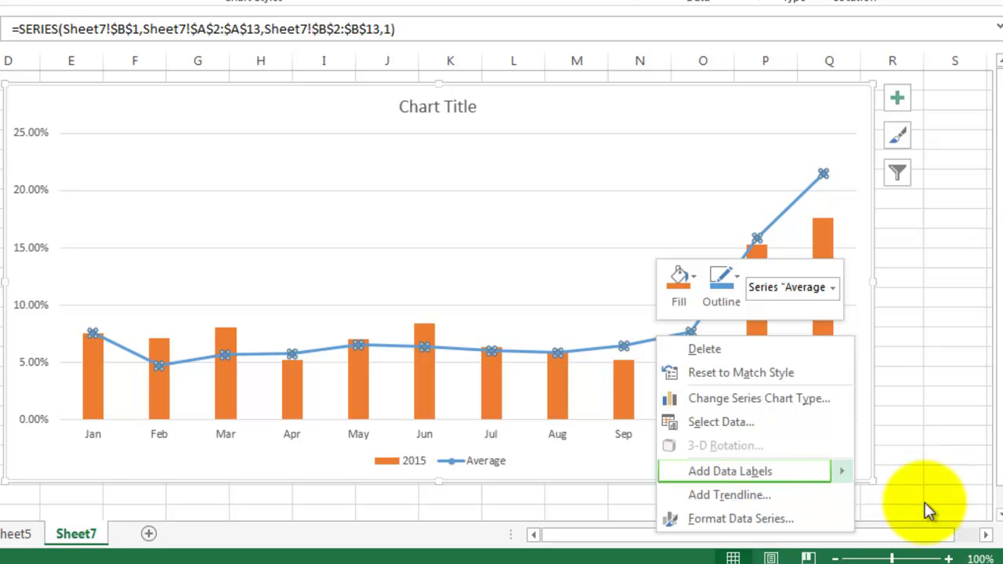
{"action": "key", "text": "Escape"}
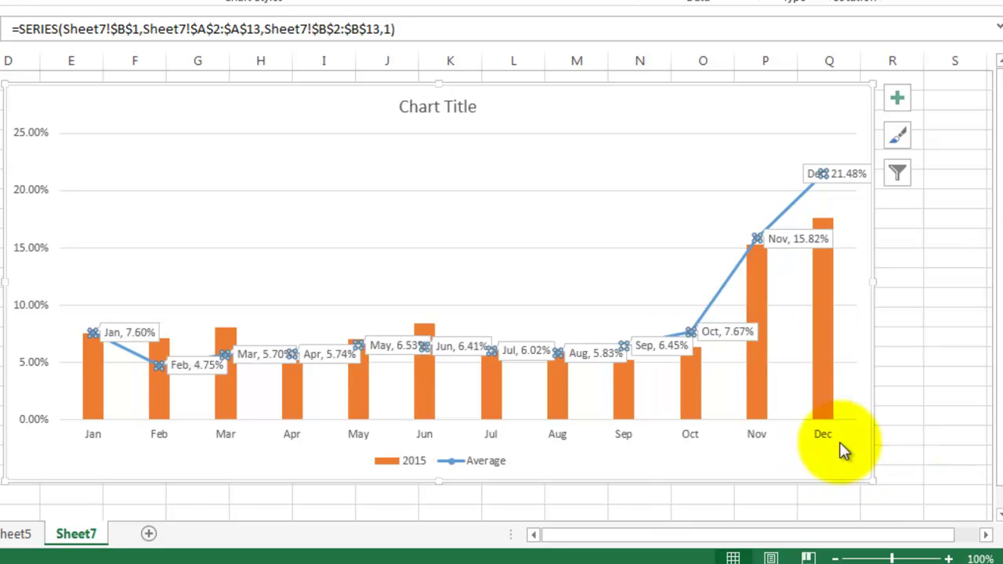
- Uncheck Category Name in the data label format so labels show only percentages
{"action": "left_click", "coordinate": [665, 347]}
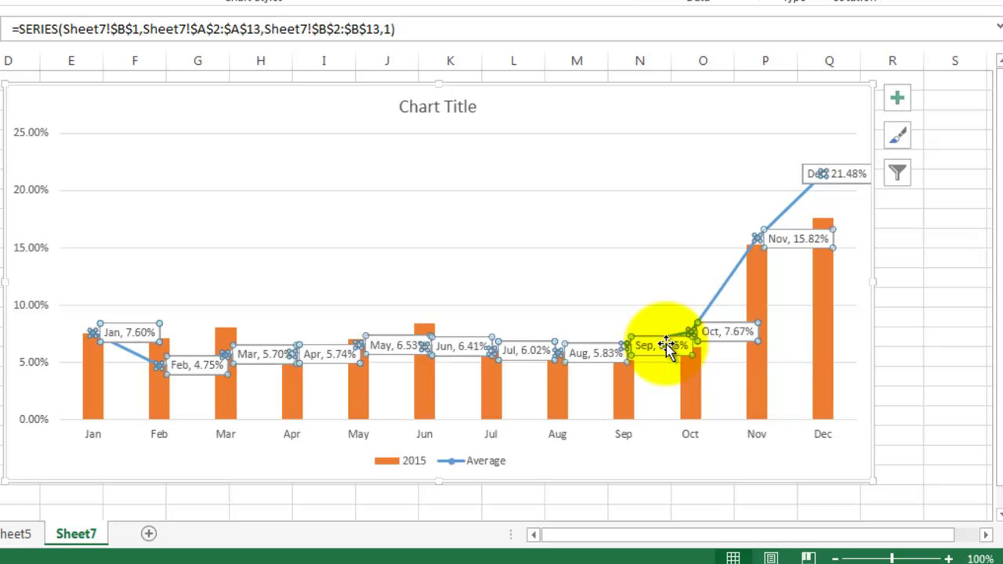
{"action": "right_click", "coordinate": [668, 351]}
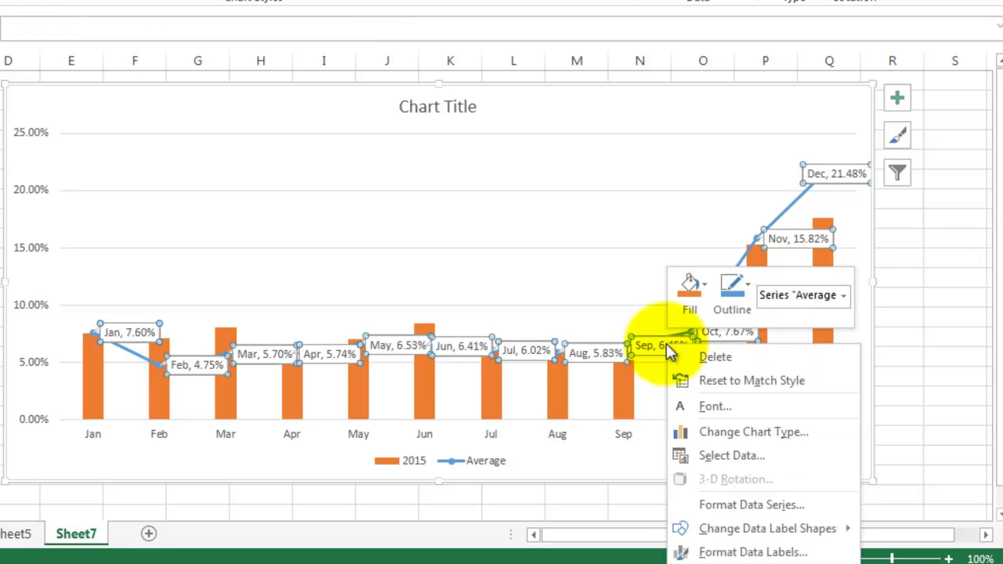
{"action": "left_click", "coordinate": [770, 553]}
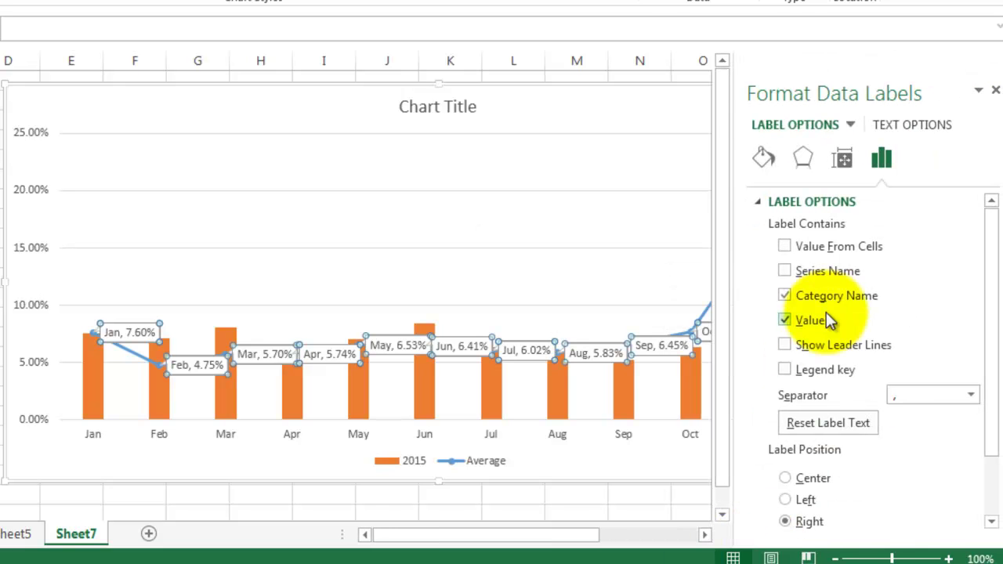
{"action": "left_click", "coordinate": [785, 296]}
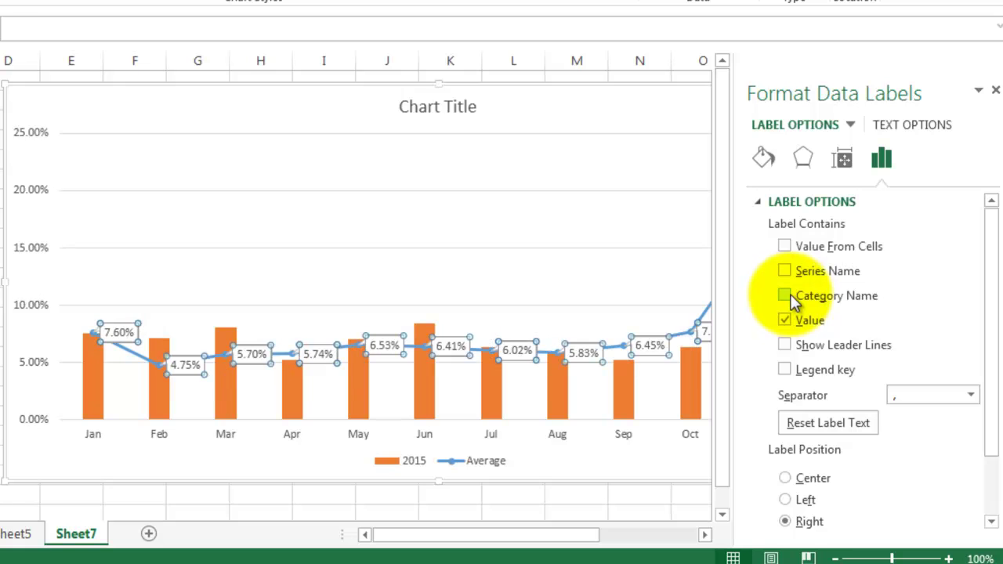
{"action": "left_click", "coordinate": [996, 90]}
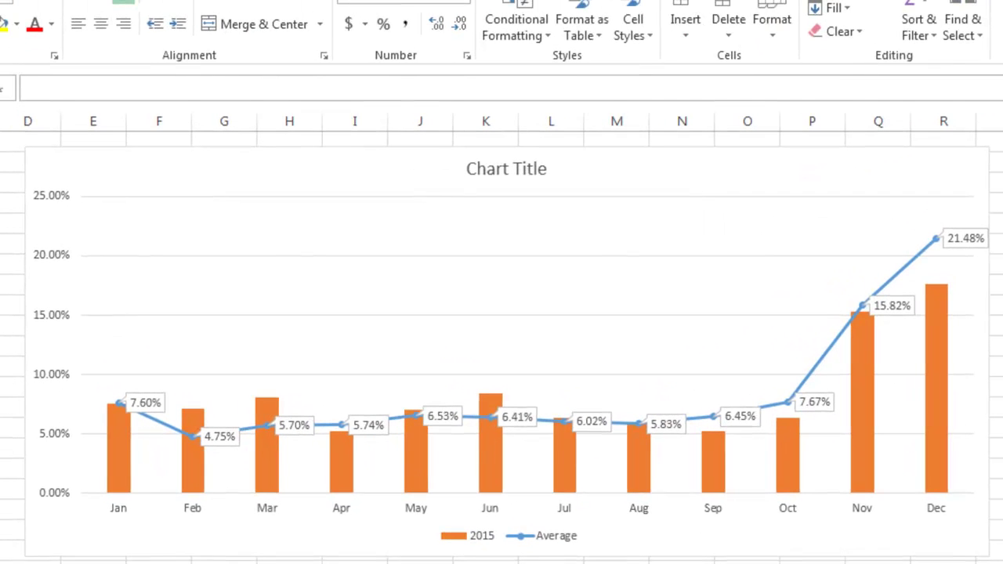